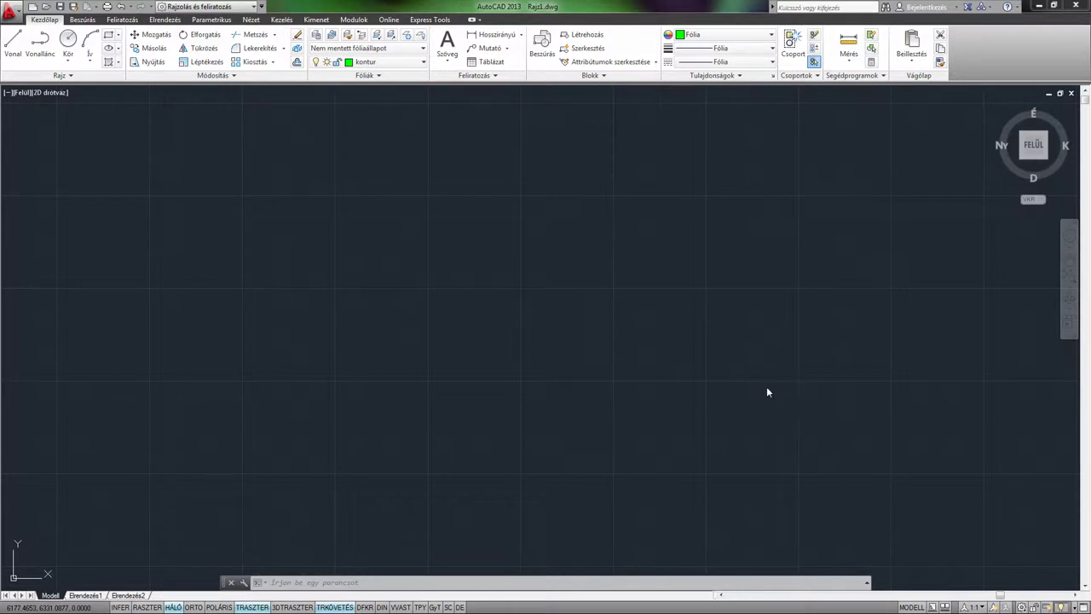
# - Draw one green diagonal line from lower left to upper right, then pan and zoom in
pyautogui.click(14, 47)
pyautogui.click(336, 431)
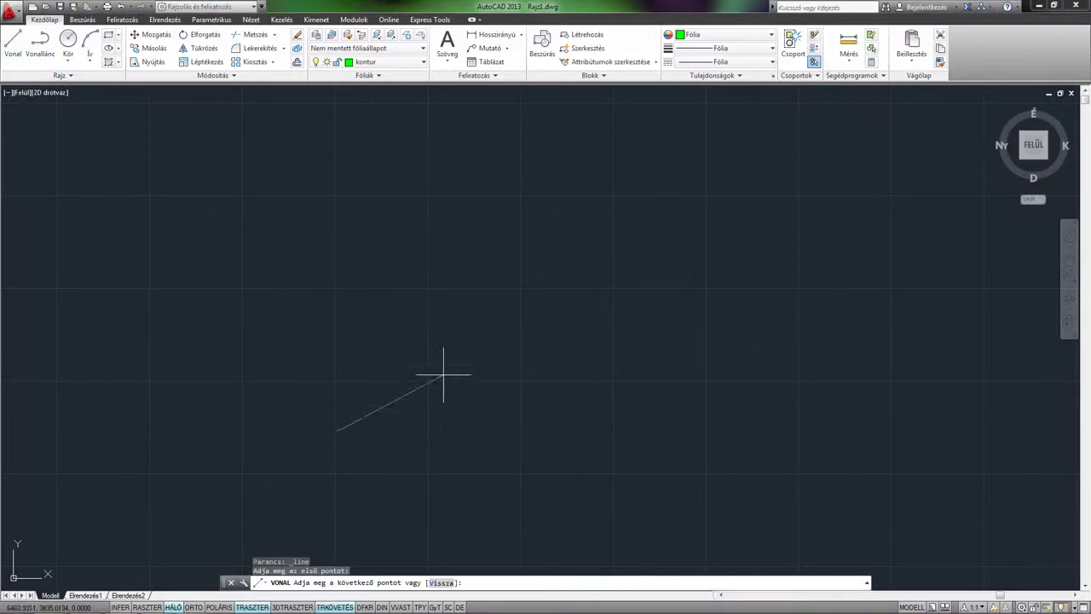
pyautogui.click(485, 299)
pyautogui.press('Return')
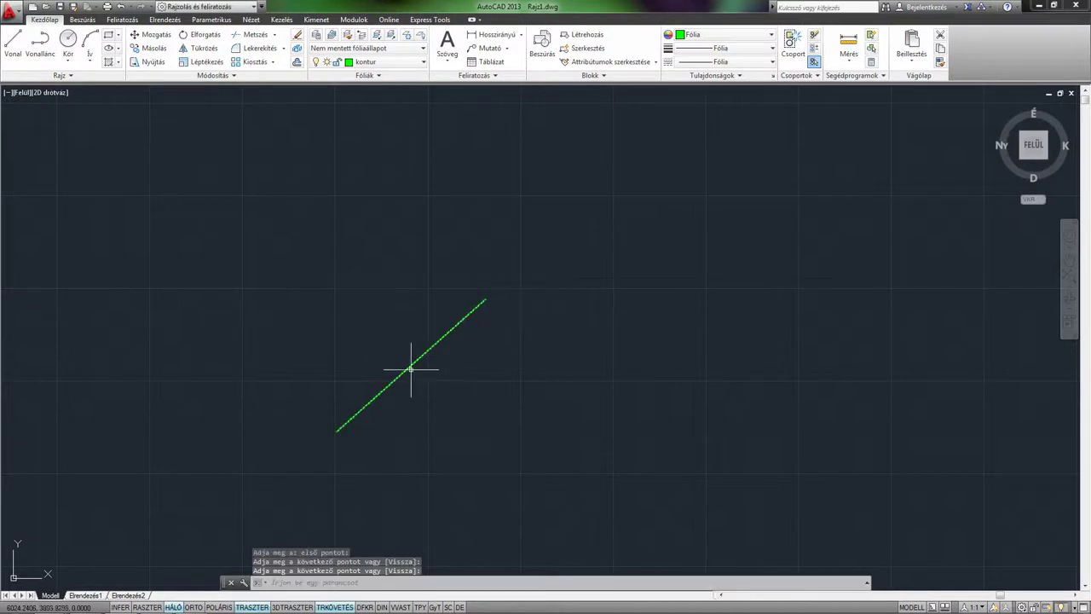
pyautogui.moveTo(409, 366); pyautogui.dragTo(434, 349, button='middle')
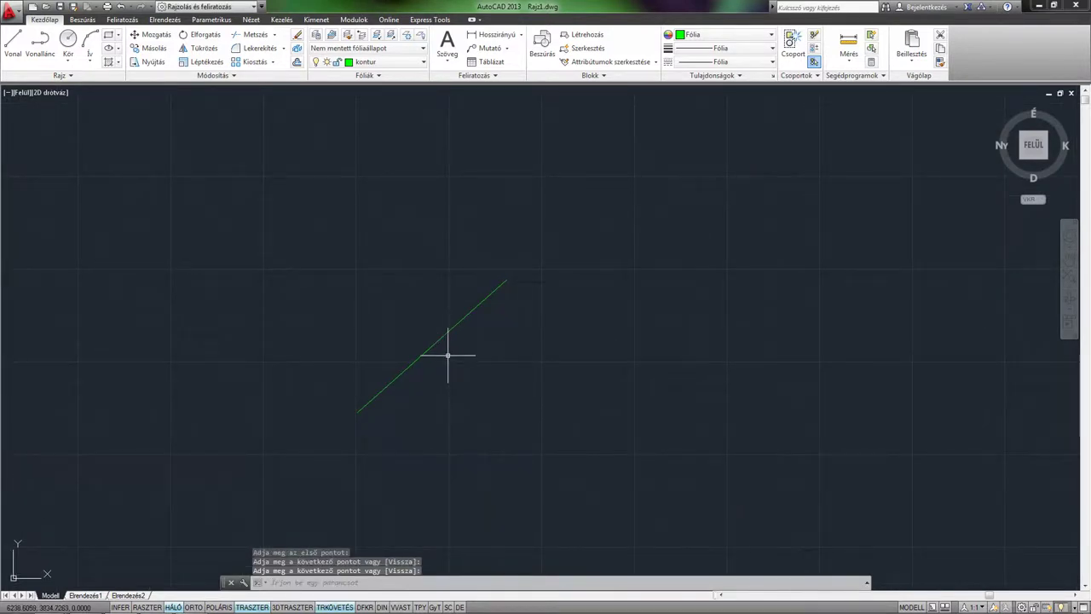
pyautogui.scroll(2, 447, 356)
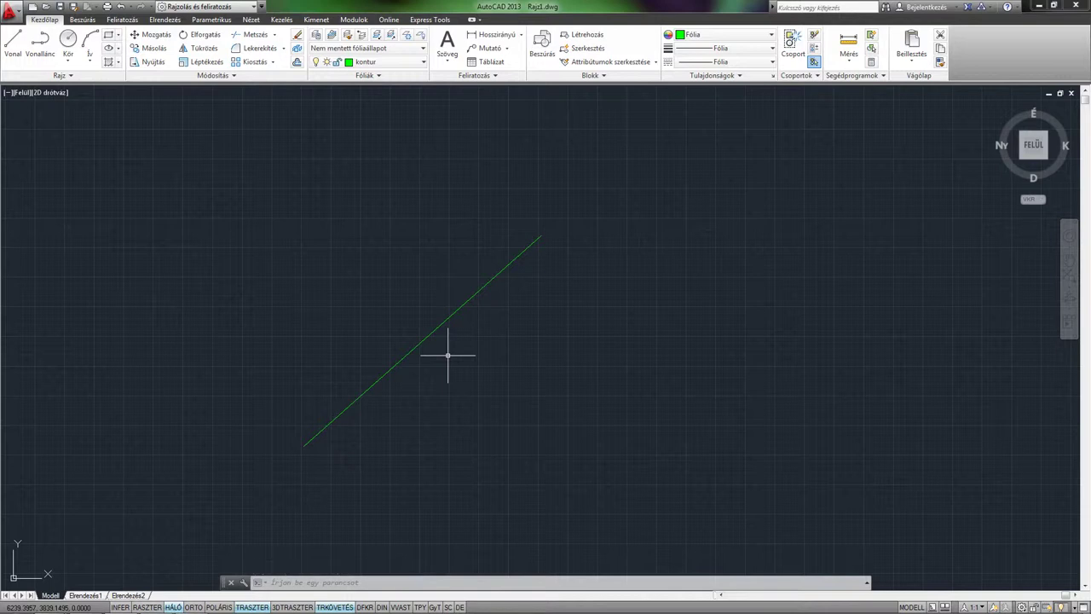
# - Run HOSSZABBÍT (LENGTHEN) and pick the green line to read its 2685.4578 length
pyautogui.write('HO')
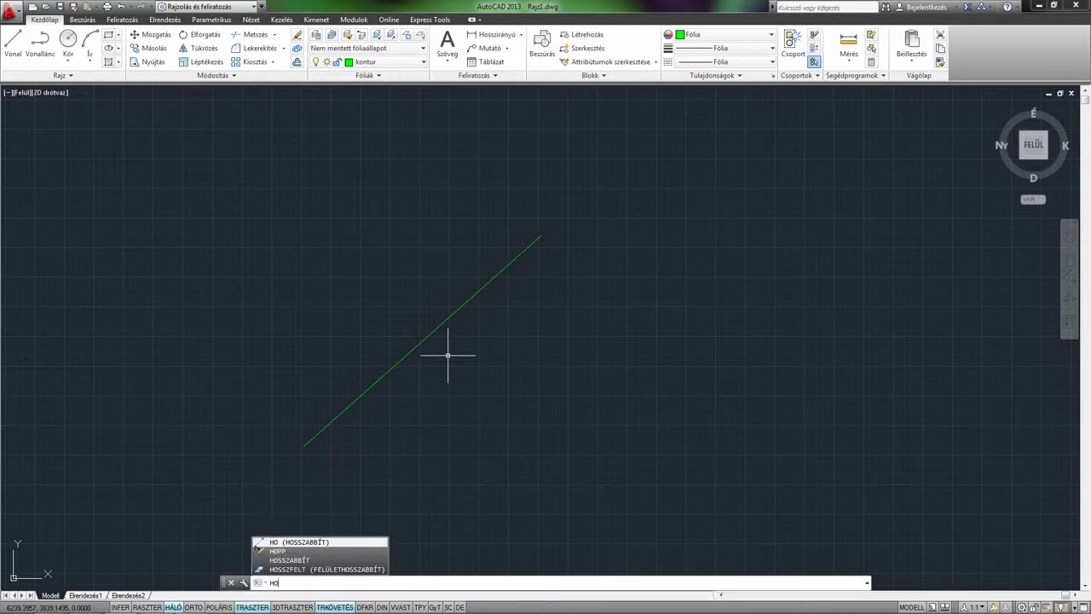
pyautogui.press('Return')
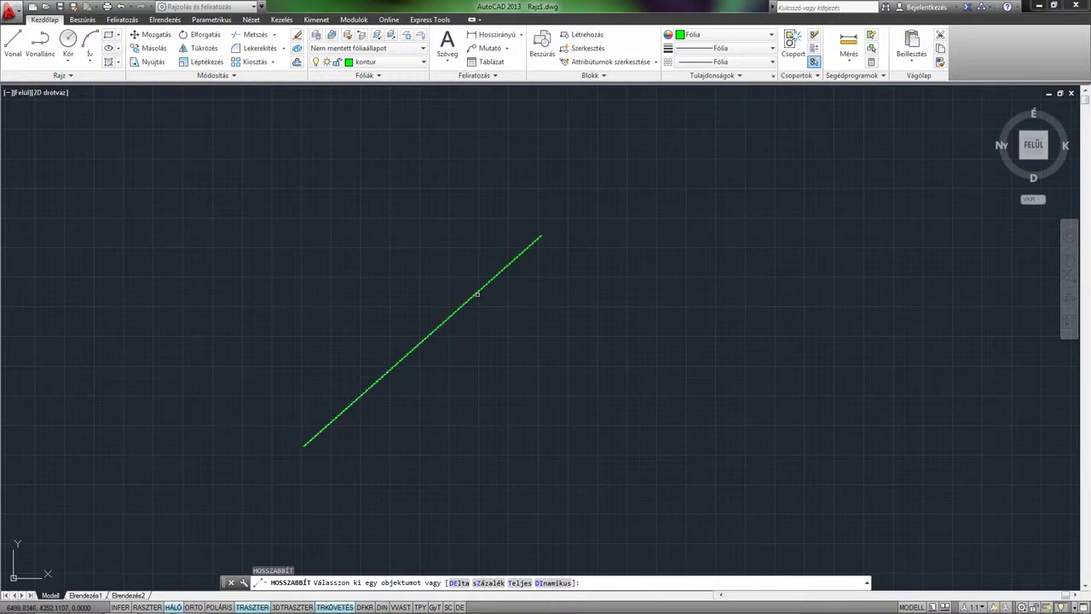
pyautogui.click(319, 432)
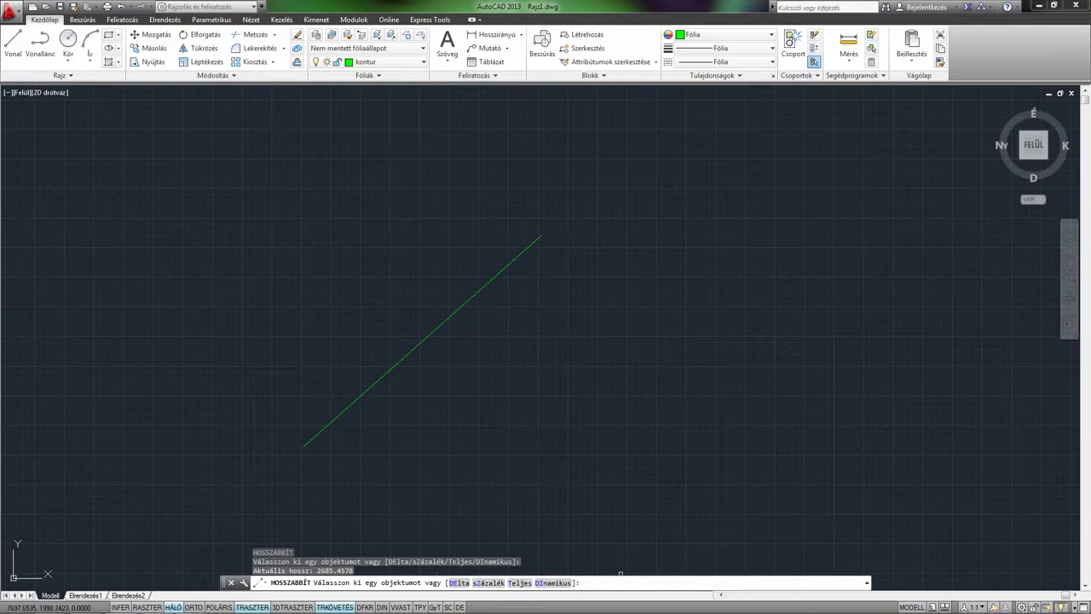
# - Extend both ends of the green line by a 1000-unit Delta increment
pyautogui.write('de')
pyautogui.press('Return')
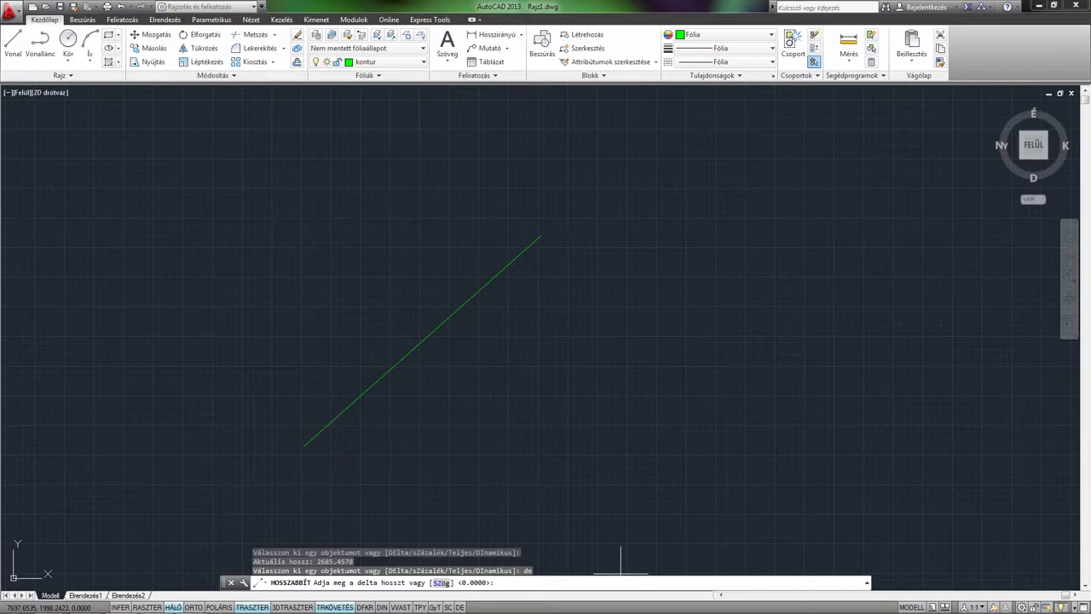
pyautogui.write('1')
pyautogui.write('000')
pyautogui.press('Return')
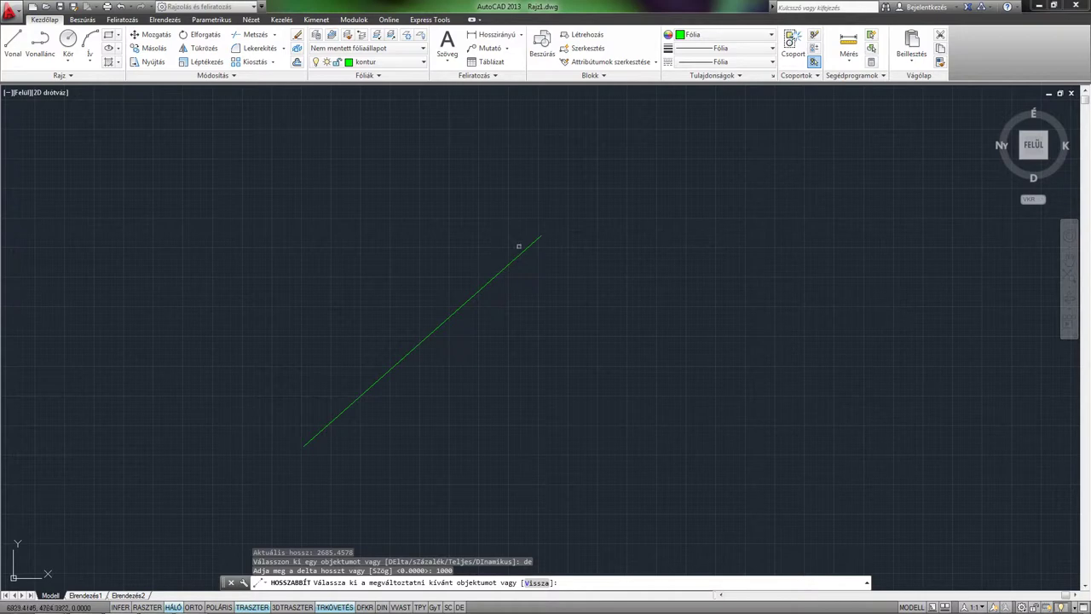
pyautogui.click(538, 245)
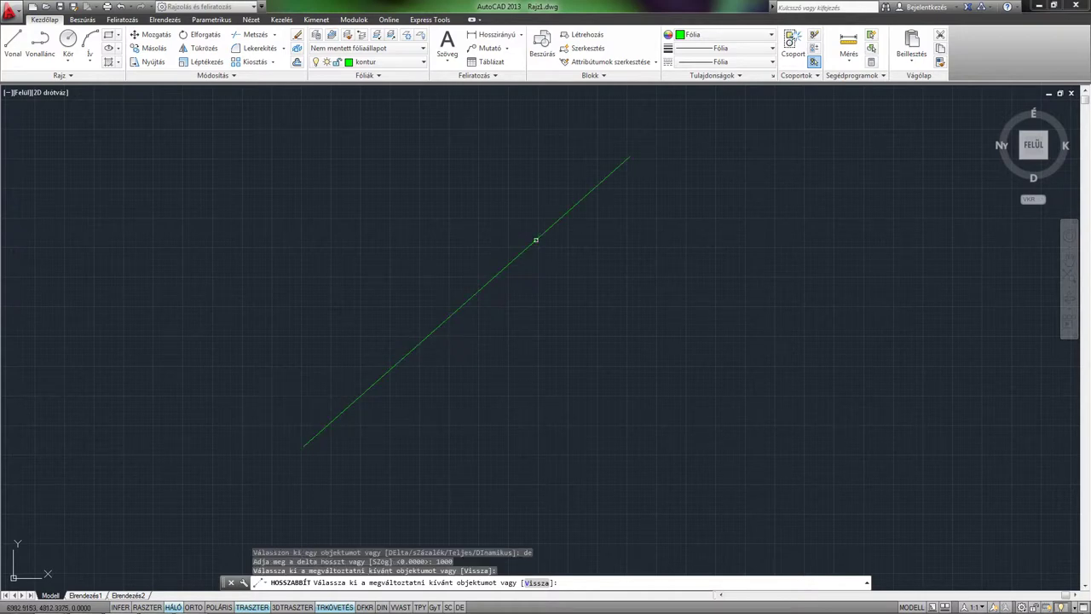
pyautogui.click(307, 440)
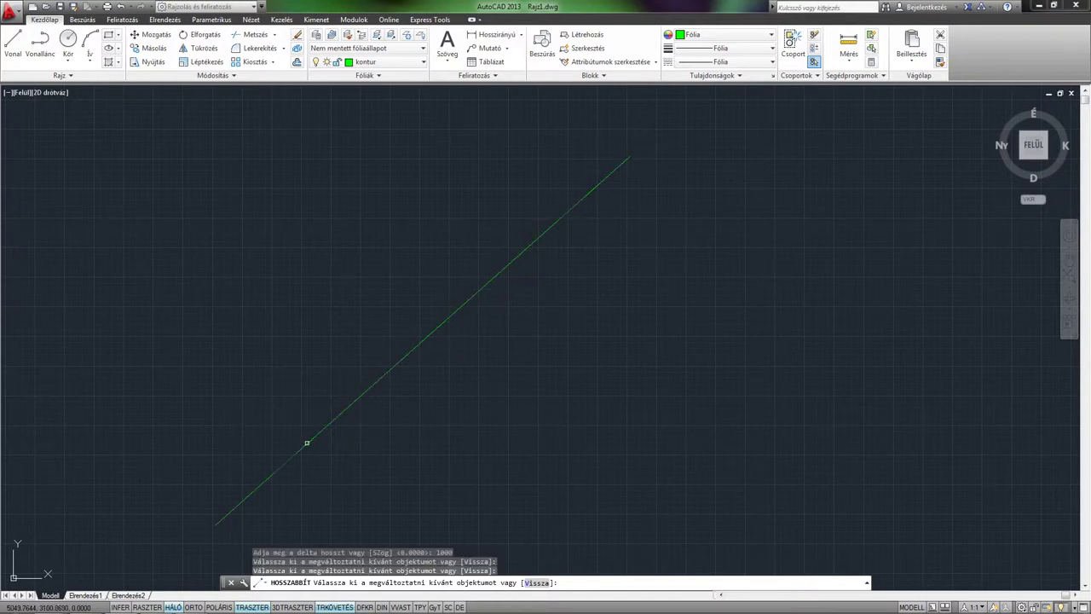
pyautogui.scroll(-2, 427, 345)
# - Extend the upper end by 1000 twice more, then undo the last extension
pyautogui.click(550, 230)
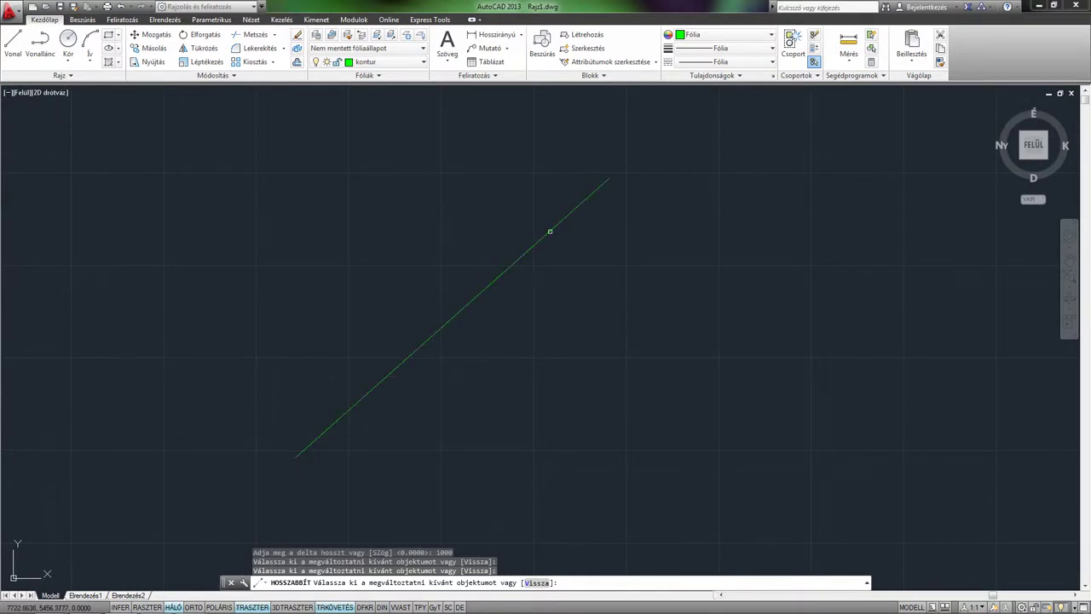
pyautogui.click(585, 201)
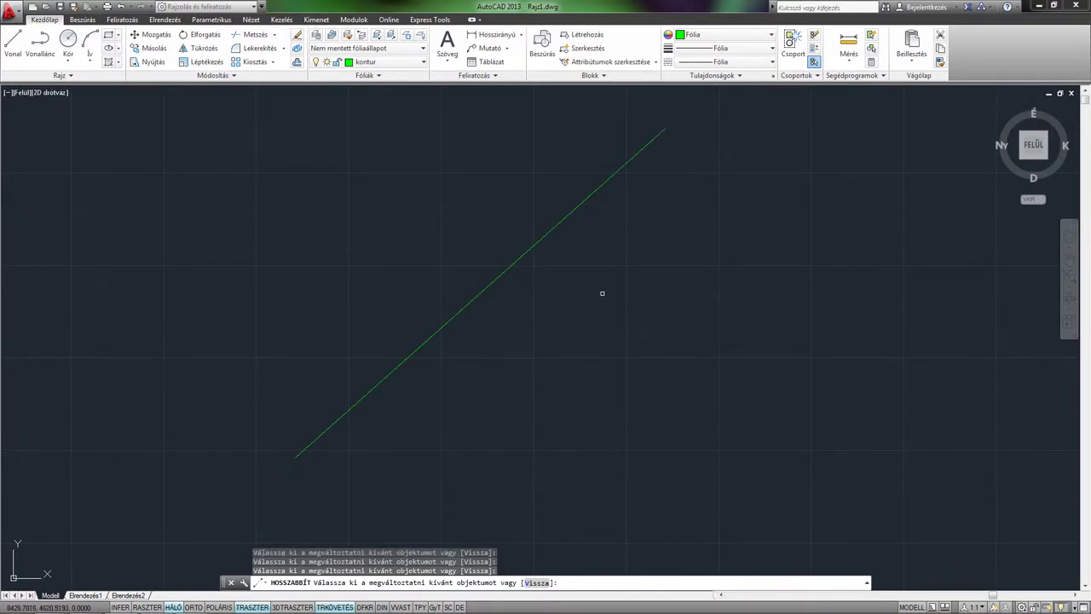
pyautogui.write('v')
pyautogui.press('Return')
pyautogui.press('Return')
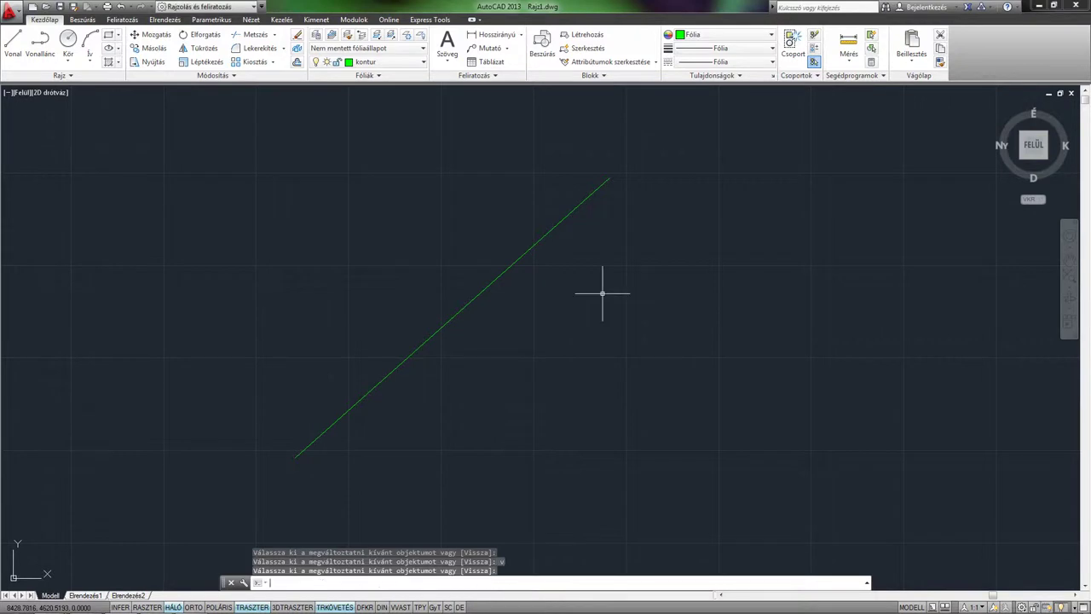
# - Shorten the line's upper end repeatedly with a -500 Delta, then recentre the view
pyautogui.press('Return')
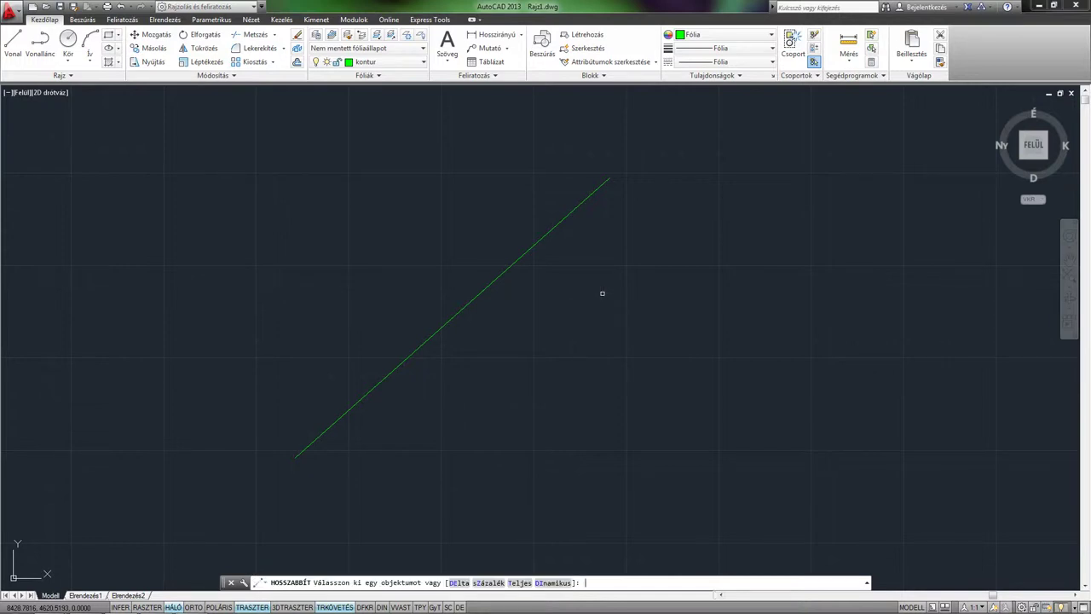
pyautogui.click(459, 582)
pyautogui.write('-')
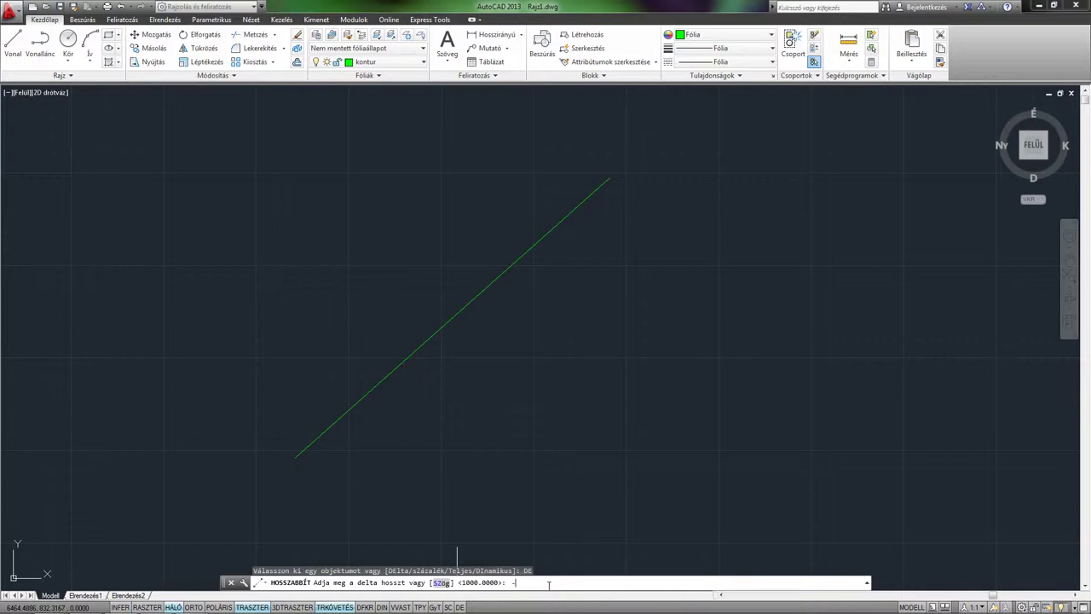
pyautogui.write('500')
pyautogui.press('Return')
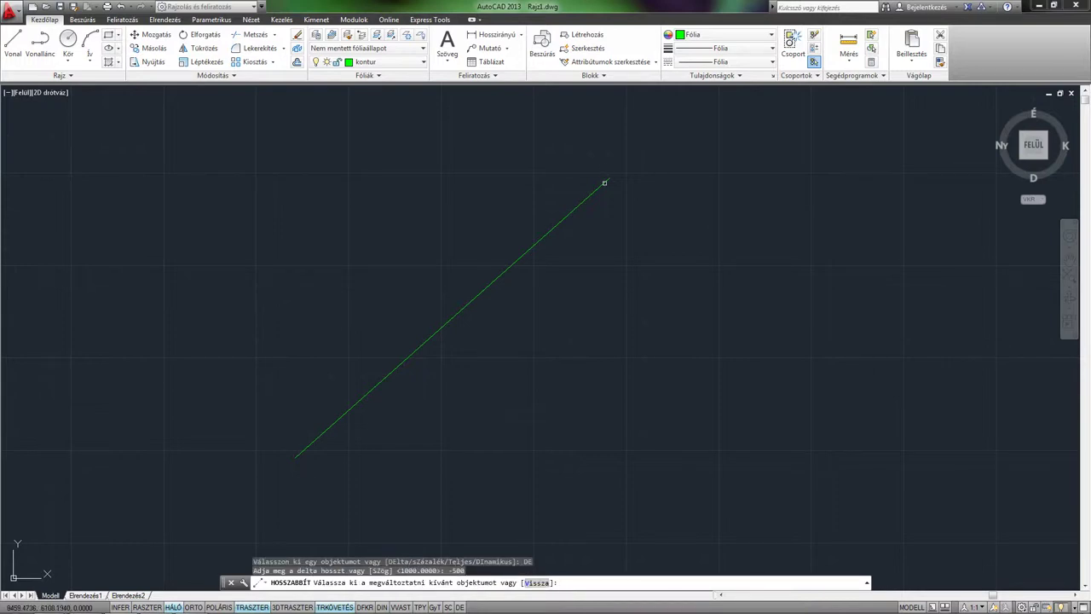
pyautogui.click(603, 183)
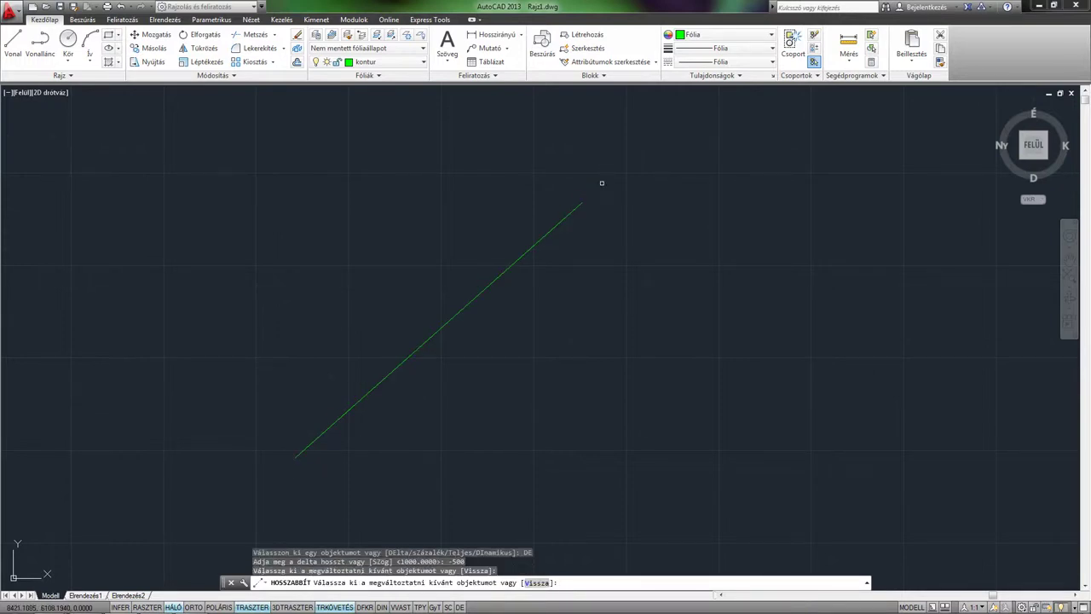
pyautogui.click(579, 205)
pyautogui.click(550, 233)
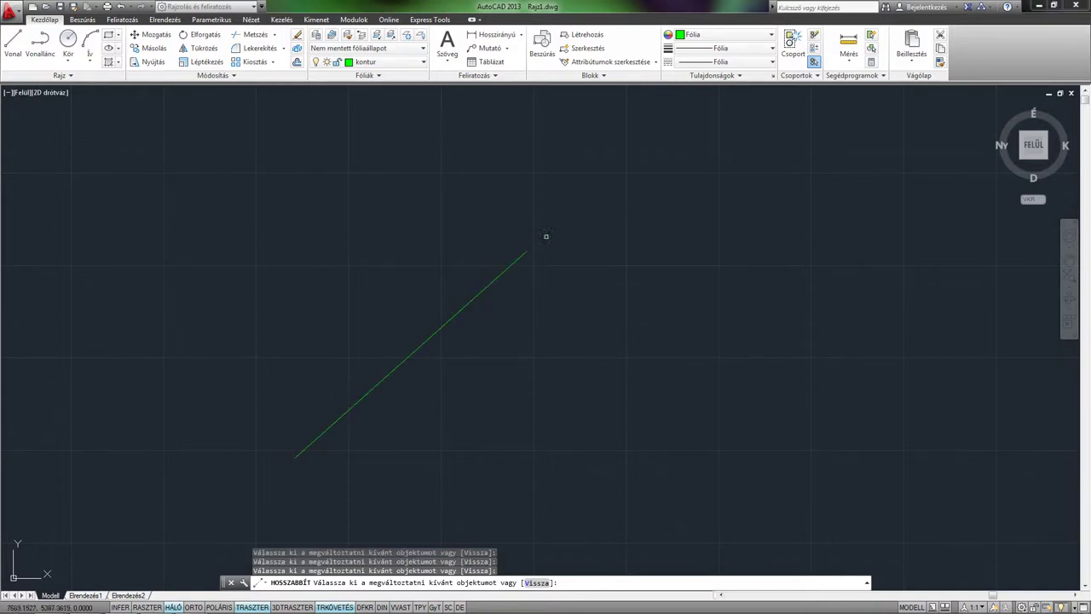
pyautogui.click(524, 252)
pyautogui.click(499, 277)
pyautogui.moveTo(416, 400); pyautogui.dragTo(531, 334, button='middle')
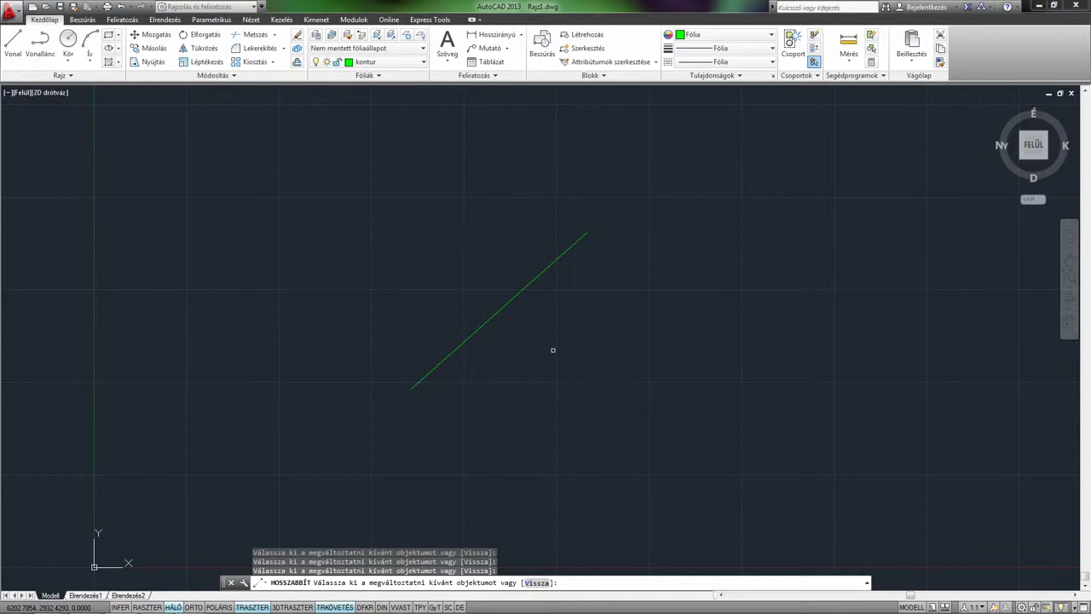
# - Cut the green line to a Total length of exactly 1000 units
pyautogui.press('Escape')
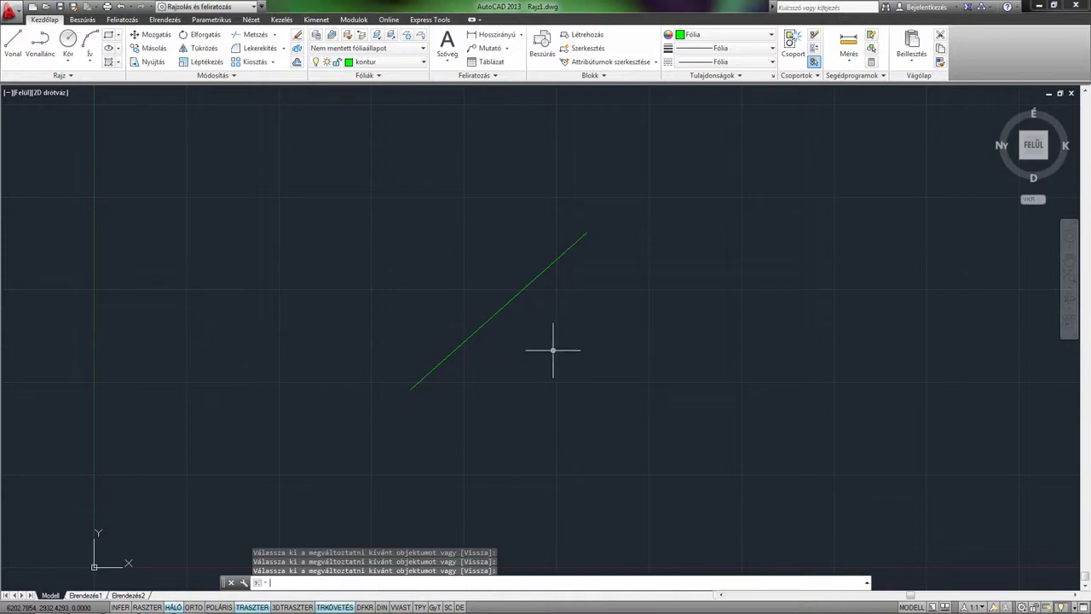
pyautogui.press('Return')
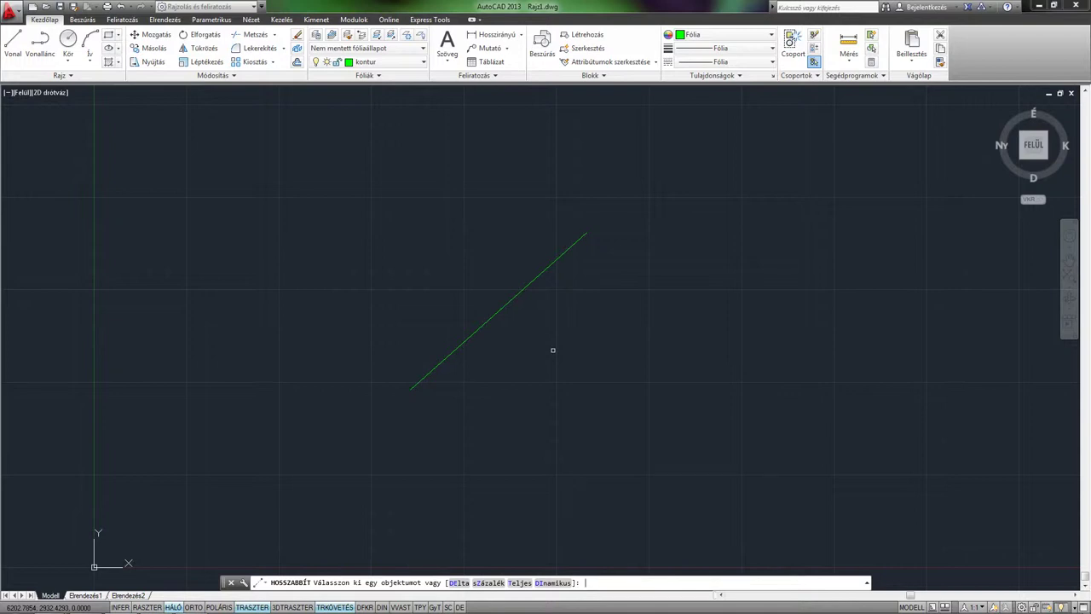
pyautogui.click(519, 582)
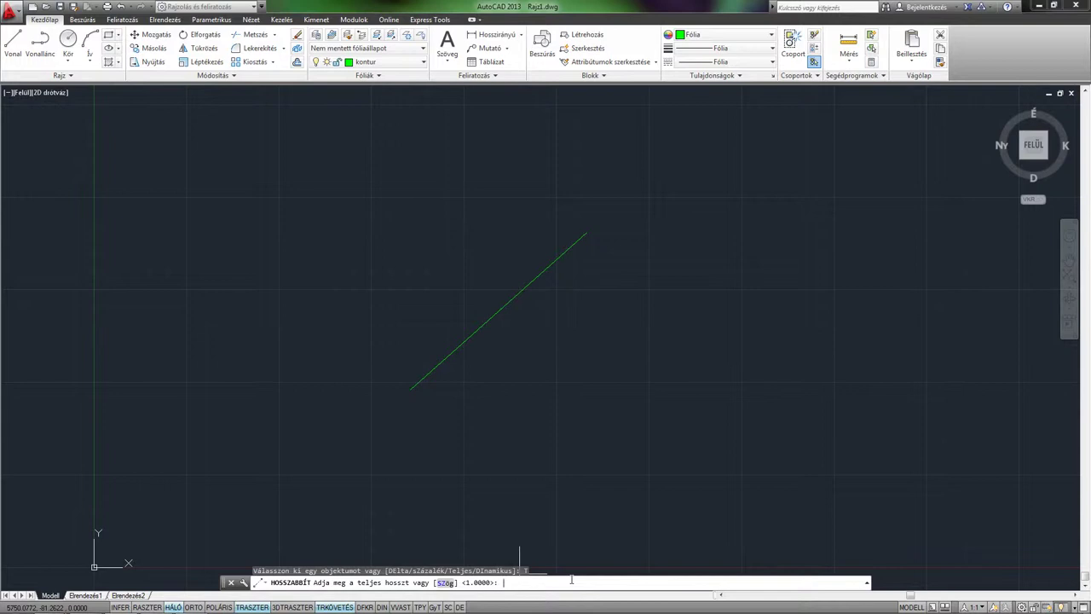
pyautogui.write('1000')
pyautogui.press('Return')
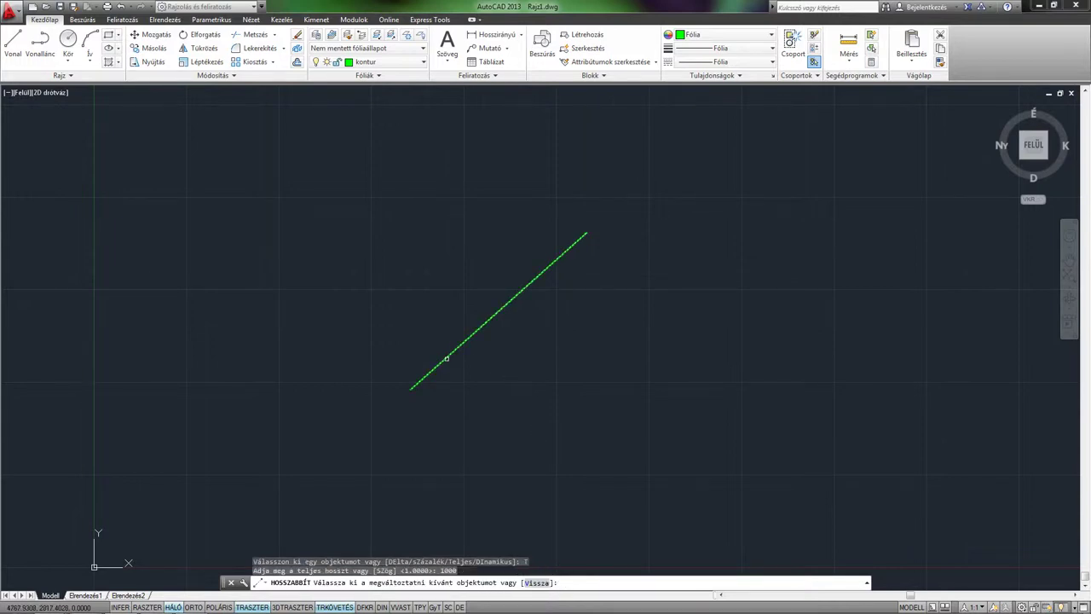
pyautogui.click(446, 358)
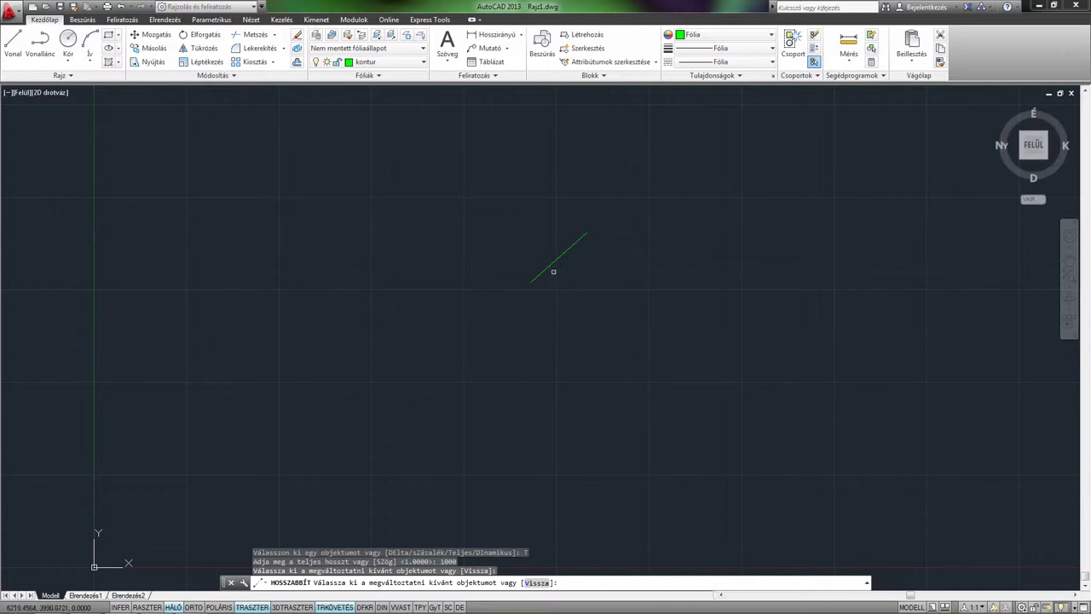
pyautogui.press('Return')
pyautogui.scroll(4, 566, 252)
# - Measure between the line's two endpoints with DIST, confirming a distance of 1000
pyautogui.write('távs')
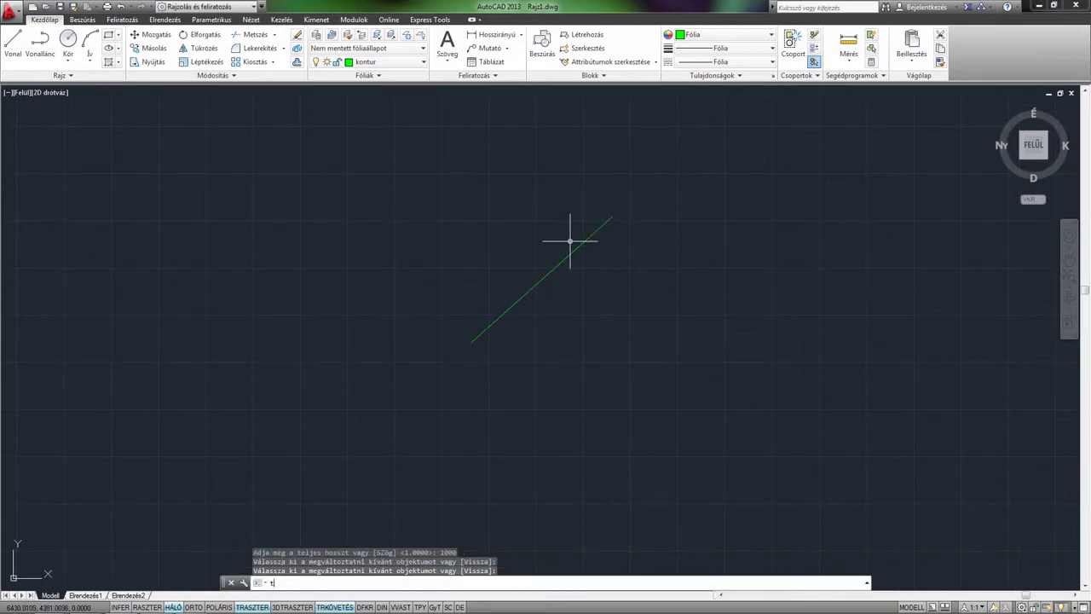
pyautogui.press('Return')
pyautogui.click(612, 218)
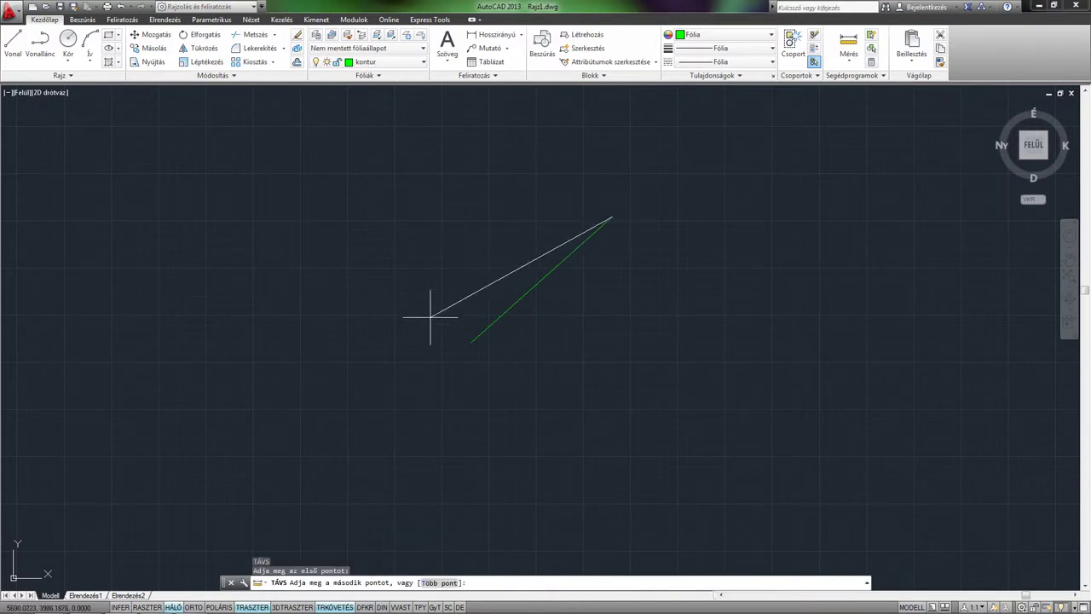
pyautogui.click(470, 342)
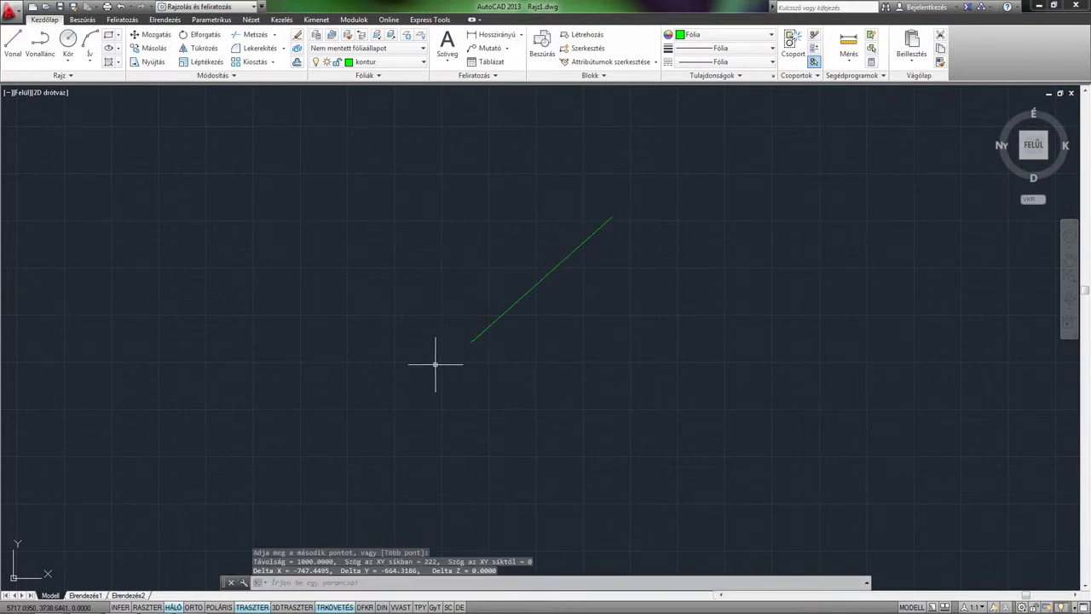
pyautogui.moveTo(506, 314); pyautogui.dragTo(456, 354, button='middle')
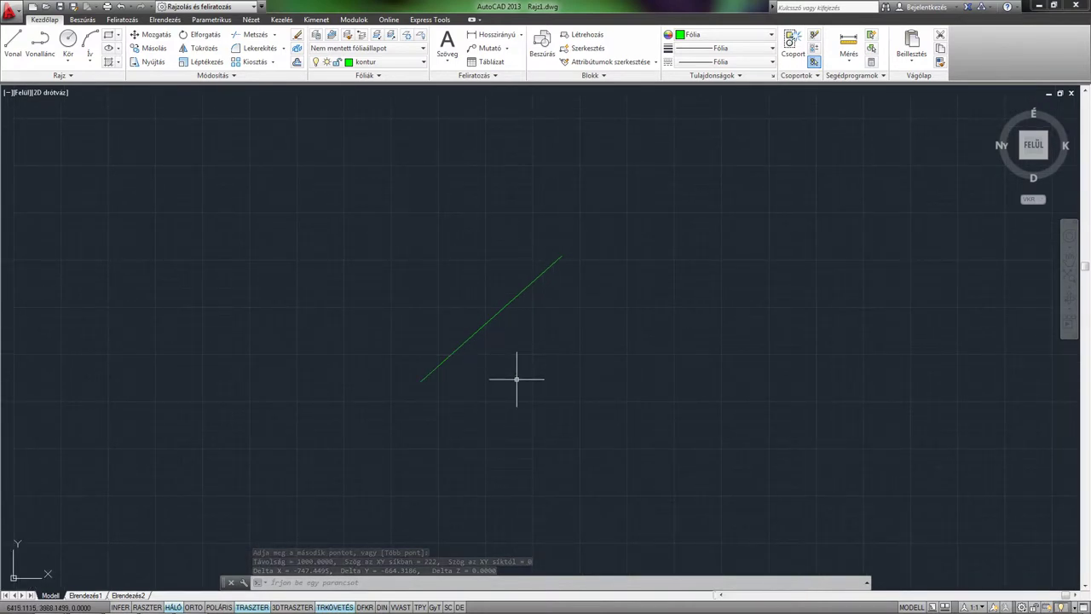
# - Shorten the green line to a Total length of 500
pyautogui.write('HO')
pyautogui.press('Return')
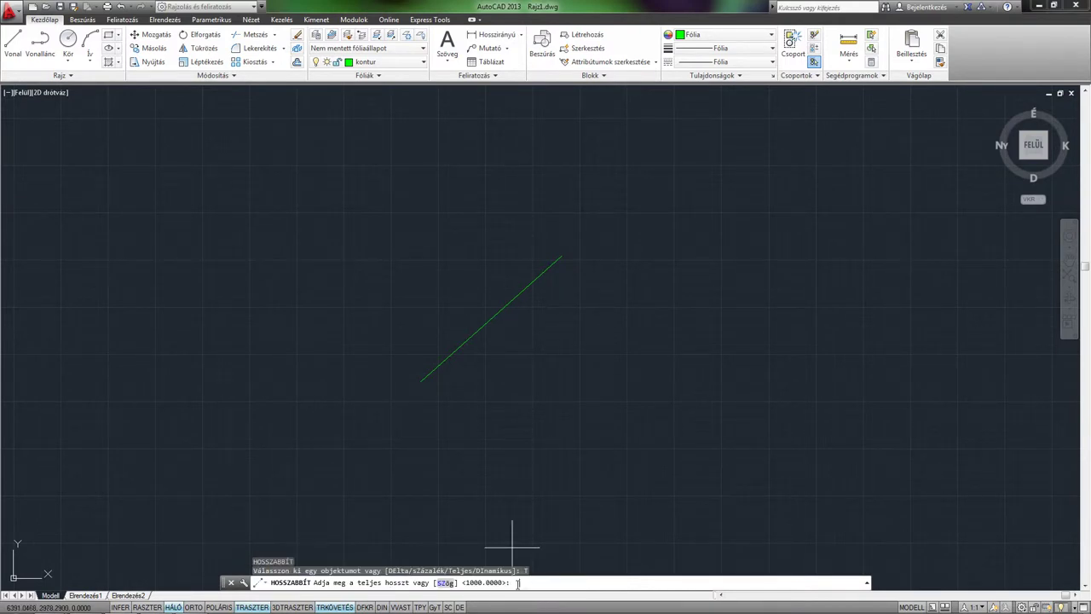
pyautogui.write('T')
pyautogui.press('Return')
pyautogui.write('5')
pyautogui.write('00')
pyautogui.press('Return')
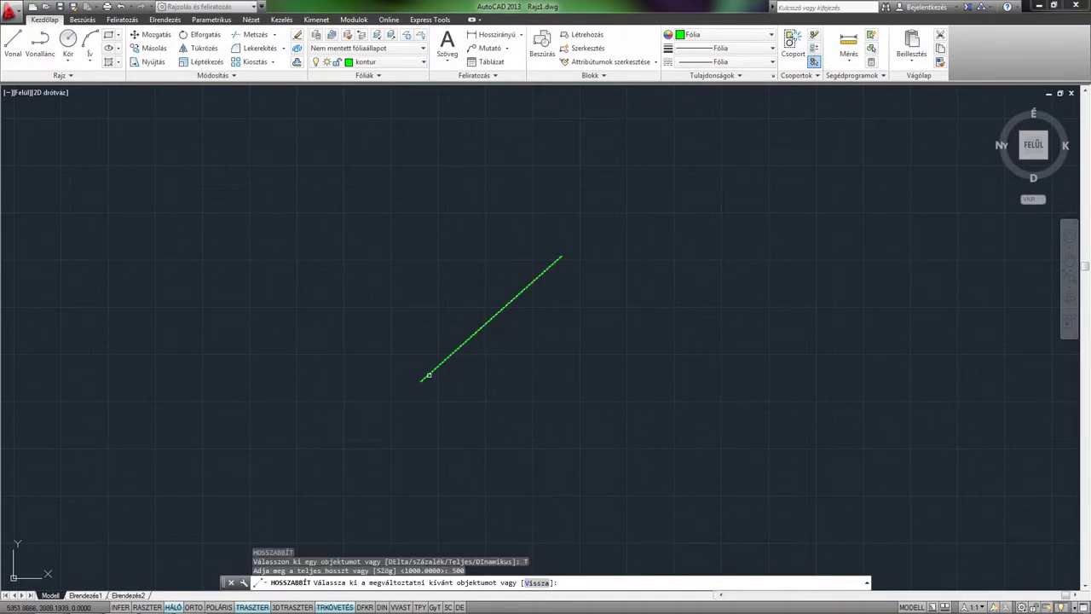
pyautogui.click(428, 375)
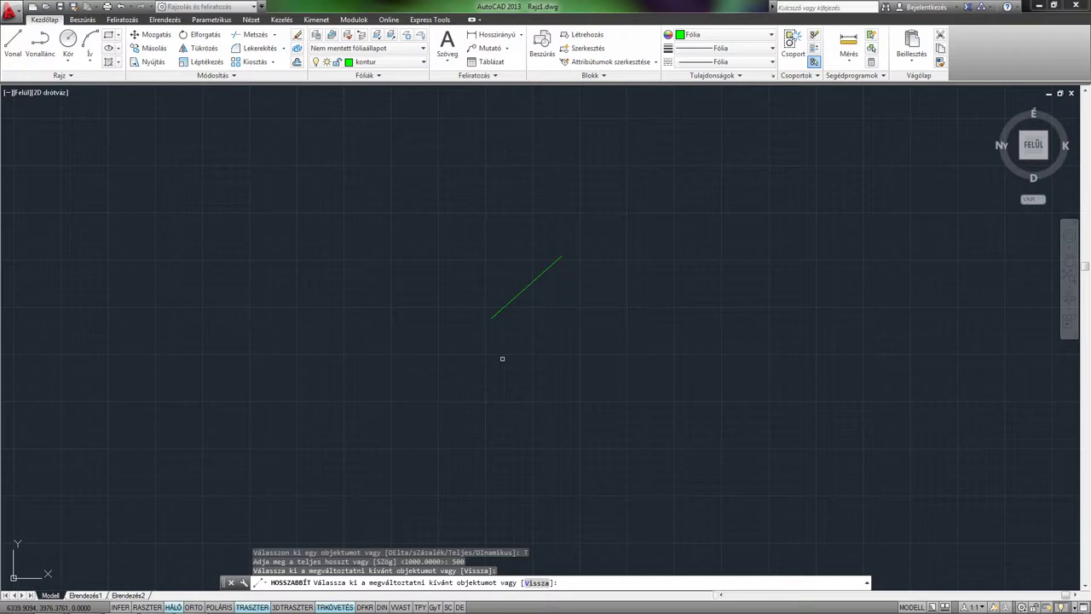
# - Shorten the green line further to a Total length of 100
pyautogui.press('Return')
pyautogui.press('Return')
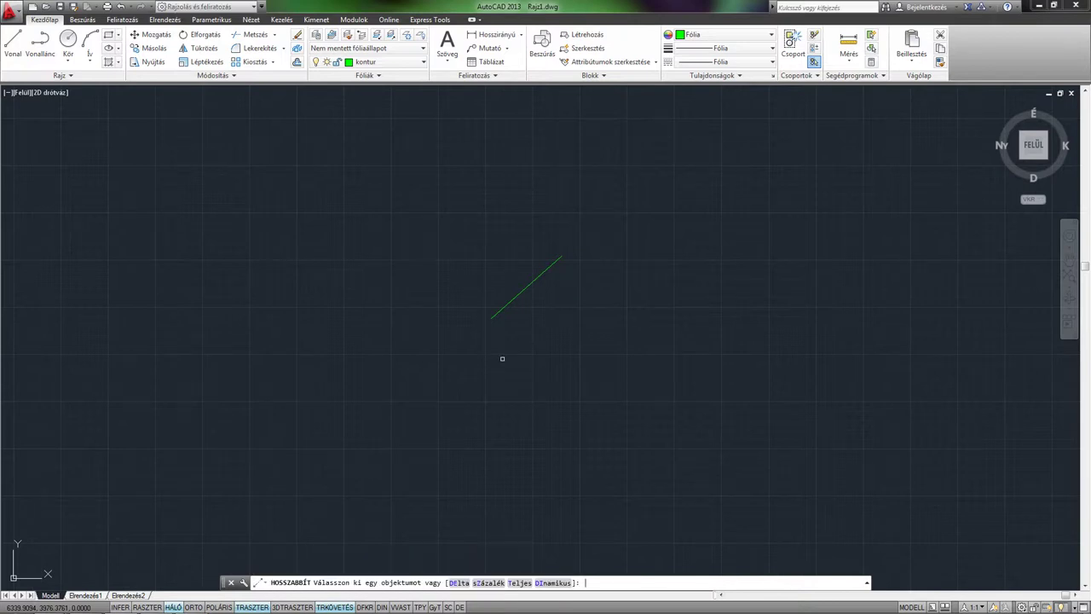
pyautogui.write('t')
pyautogui.press('Return')
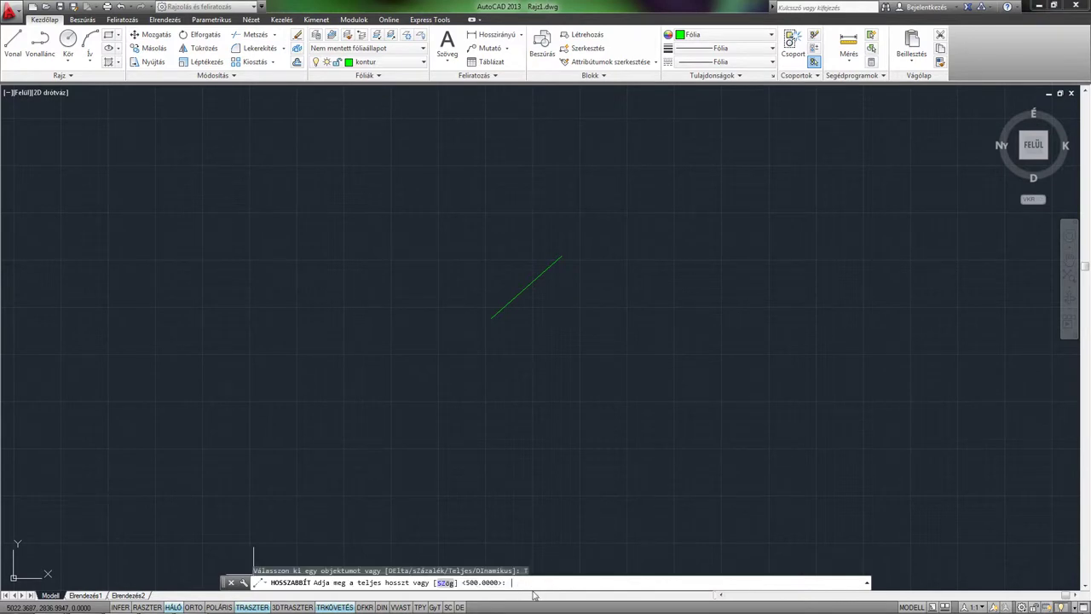
pyautogui.write('100')
pyautogui.press('Return')
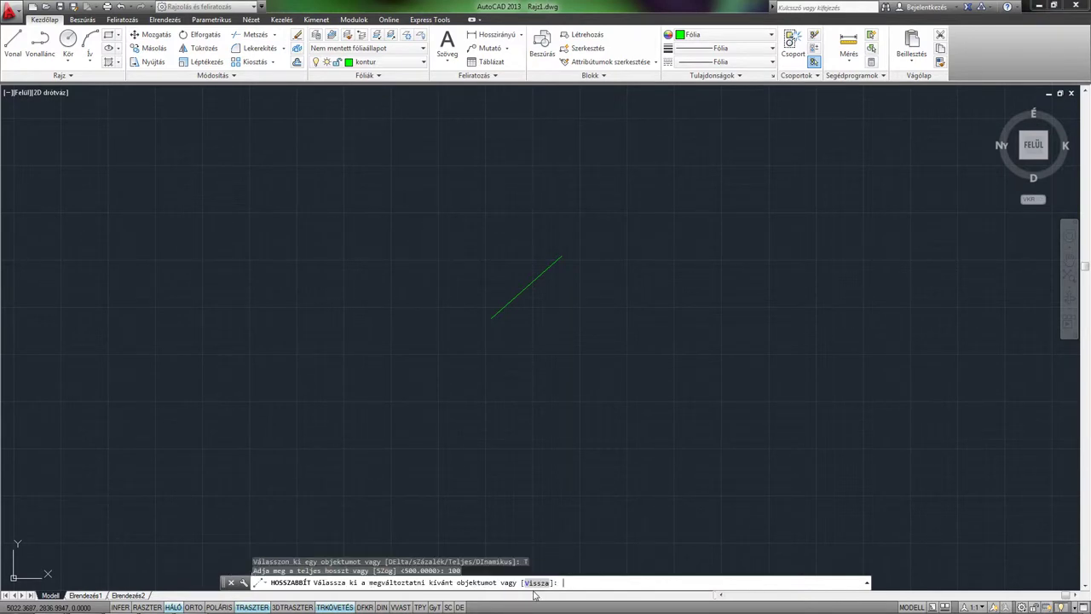
pyautogui.click(563, 258)
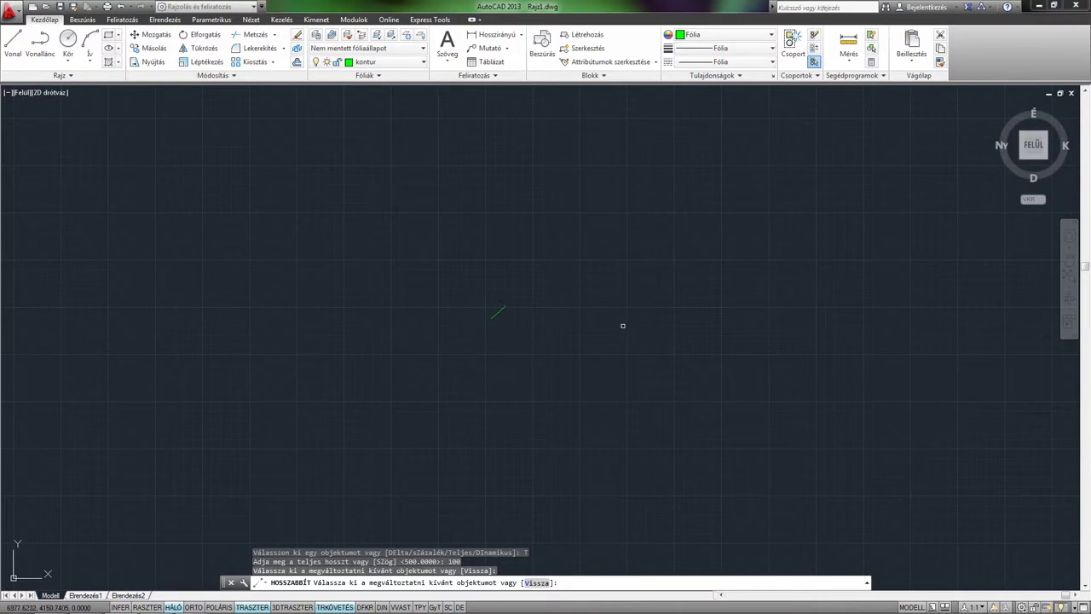
pyautogui.scroll(3, 514, 310)
pyautogui.press('Return')
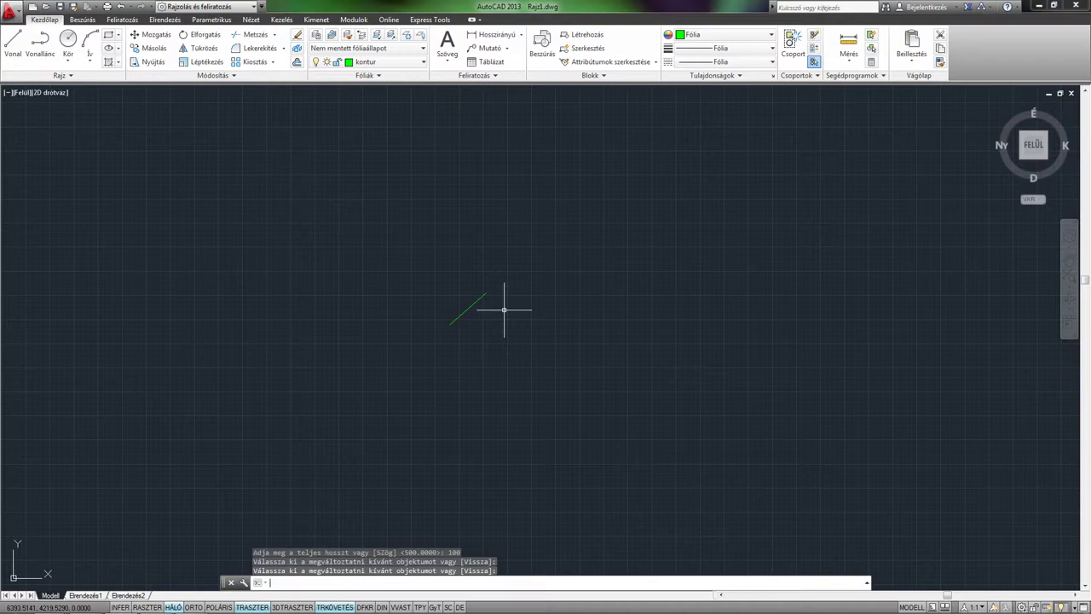
# - Restart LENGTHEN with the DInamikus (Dynamic) option and shift the view
pyautogui.press('Return')
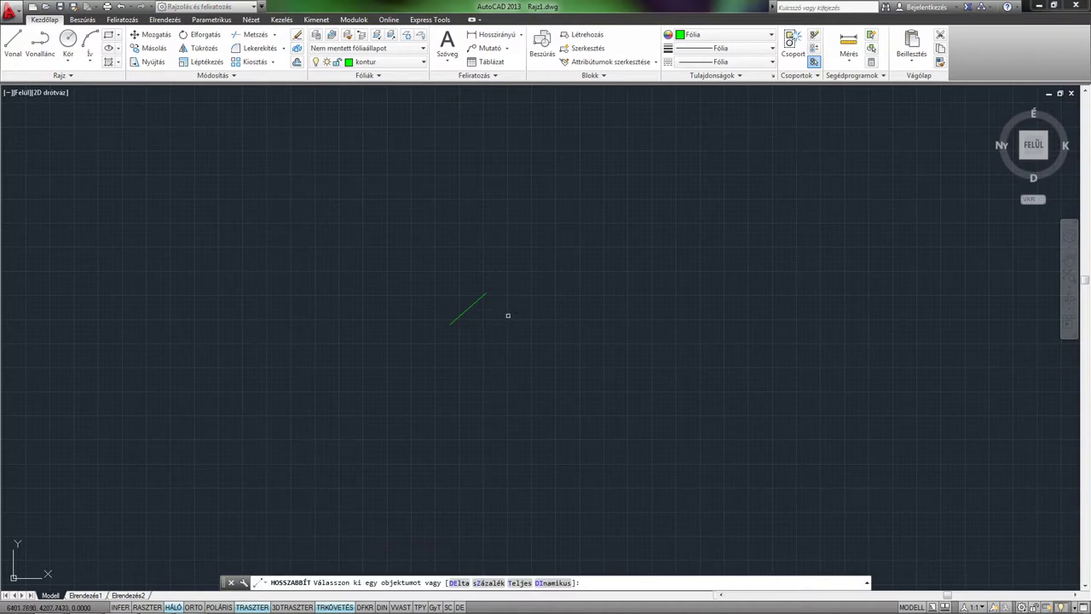
pyautogui.click(548, 584)
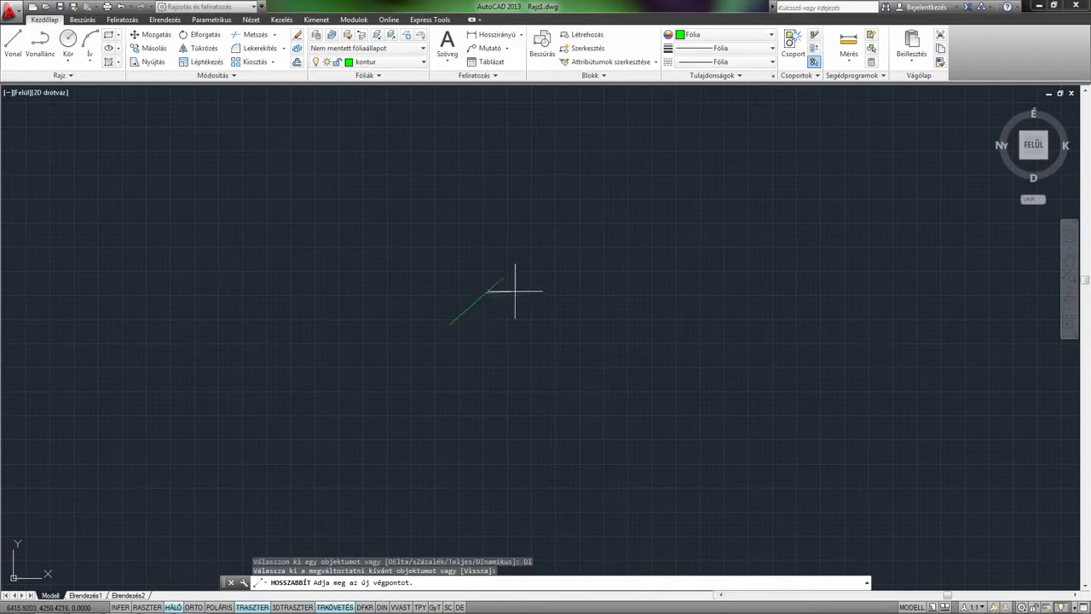
pyautogui.moveTo(646, 281); pyautogui.dragTo(567, 325, button='middle')
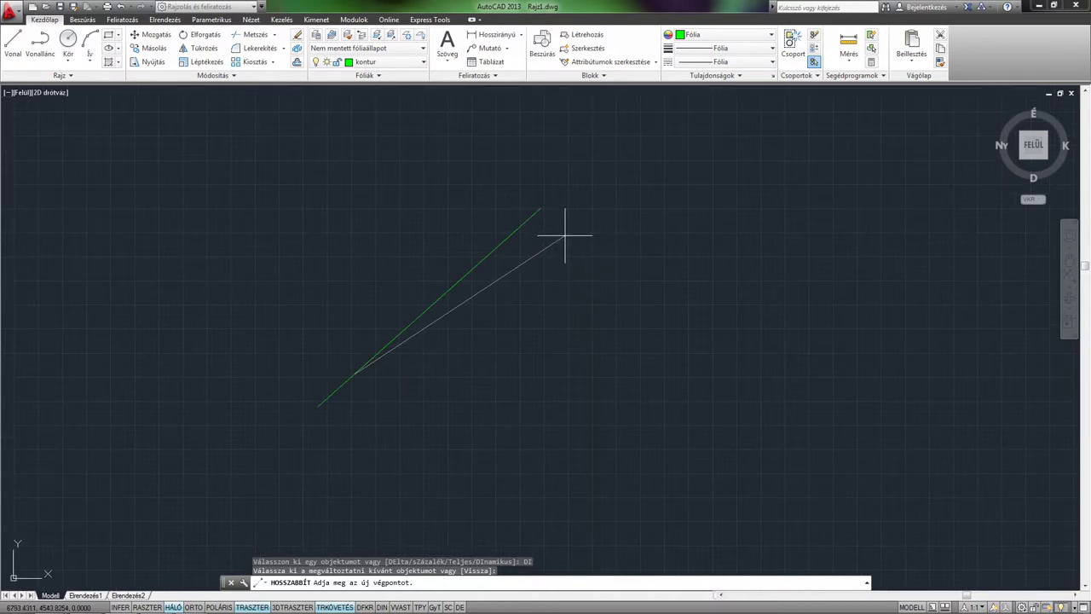
# - Draw a second green line from upper left down to lower right
pyautogui.click(13, 42)
pyautogui.click(445, 185)
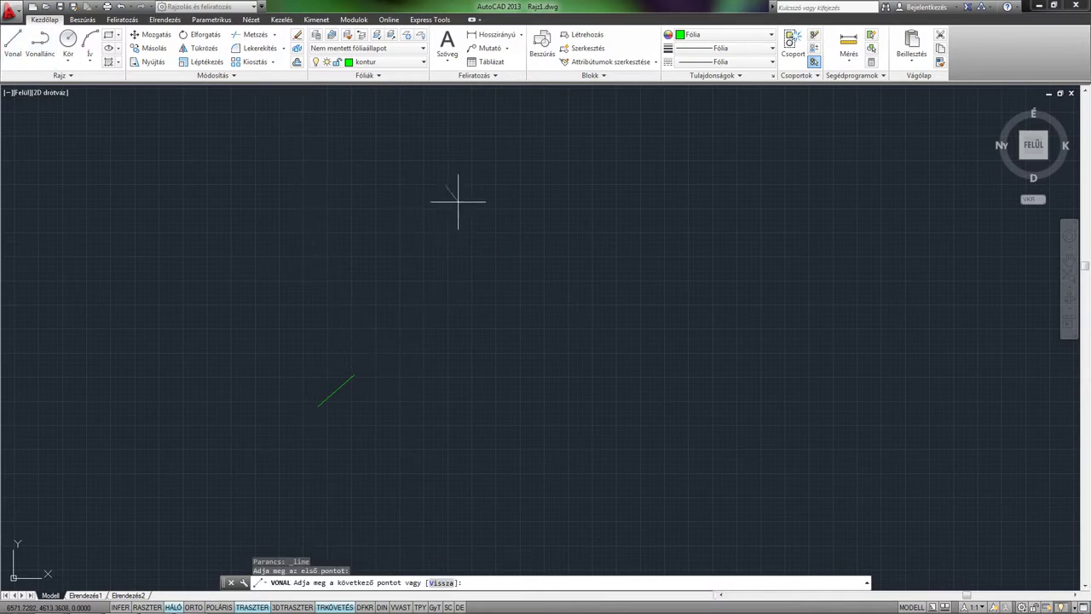
pyautogui.click(646, 354)
pyautogui.press('Return')
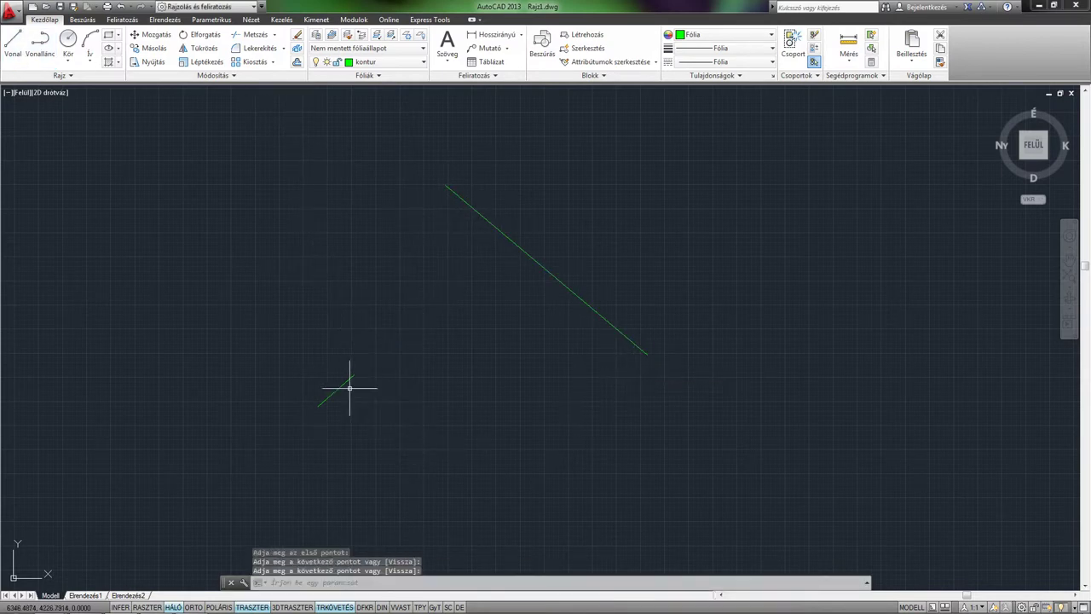
# - Dynamically stretch the short line's upper end to the new line using a Nearest snap
pyautogui.click(346, 381)
pyautogui.write('h')
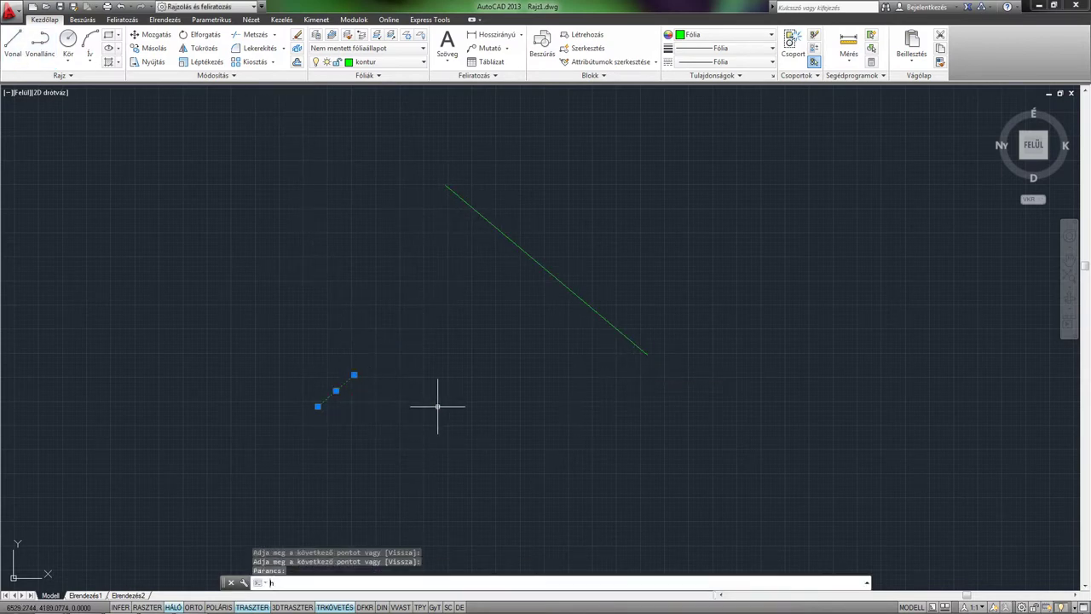
pyautogui.write('len')
pyautogui.press('Return')
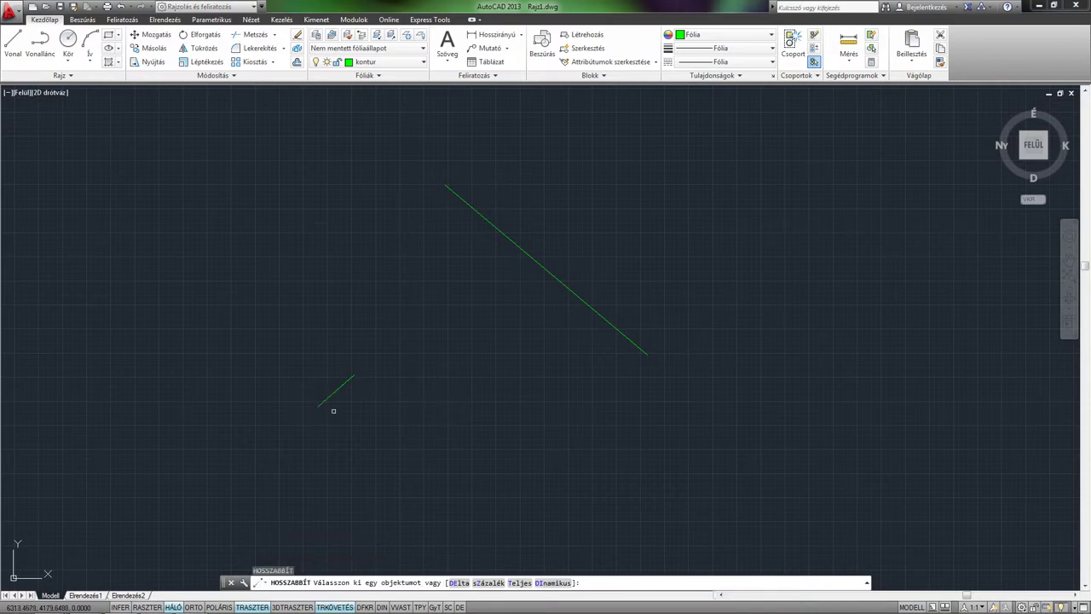
pyautogui.click(542, 583)
pyautogui.click(341, 385)
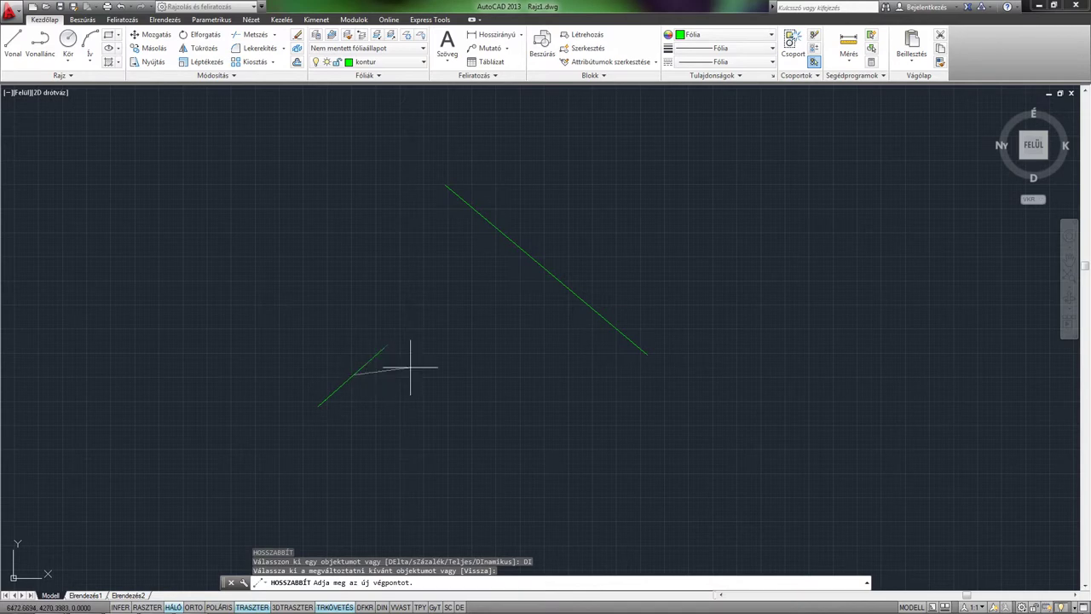
pyautogui.keyDown('shift'); pyautogui.rightClick(506, 244); pyautogui.keyUp('shift')
pyautogui.press('r')
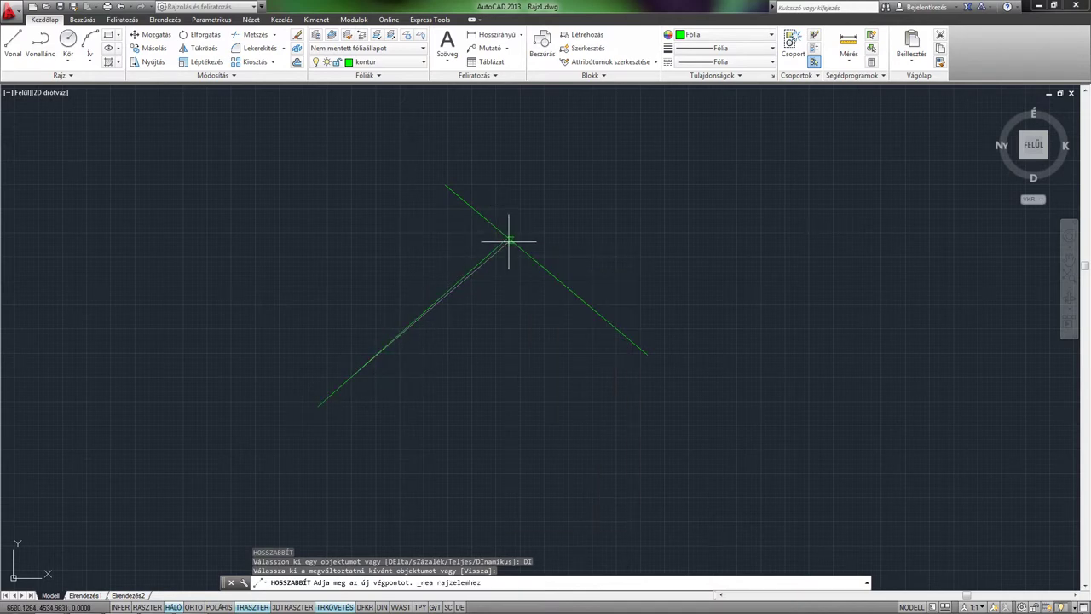
pyautogui.click(509, 241)
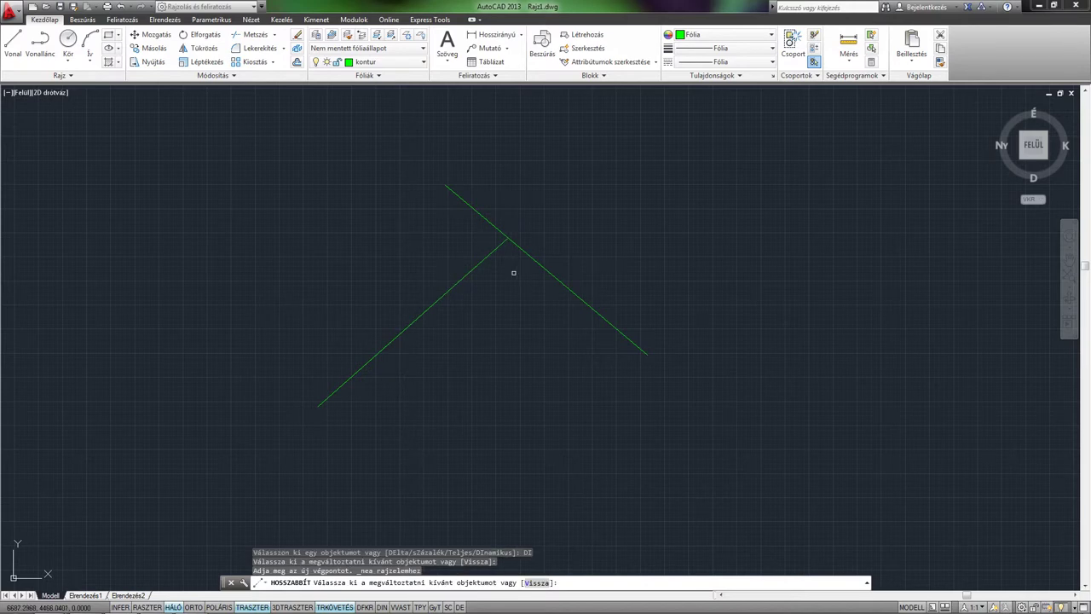
# - End LENGTHEN, recentre the view and select the lower-left green line
pyautogui.press('Return')
pyautogui.moveTo(516, 270)
pyautogui.mouseDown(button='middle')
pyautogui.moveTo(543, 302)
pyautogui.moveTo(446, 305)
pyautogui.mouseUp(button='middle')
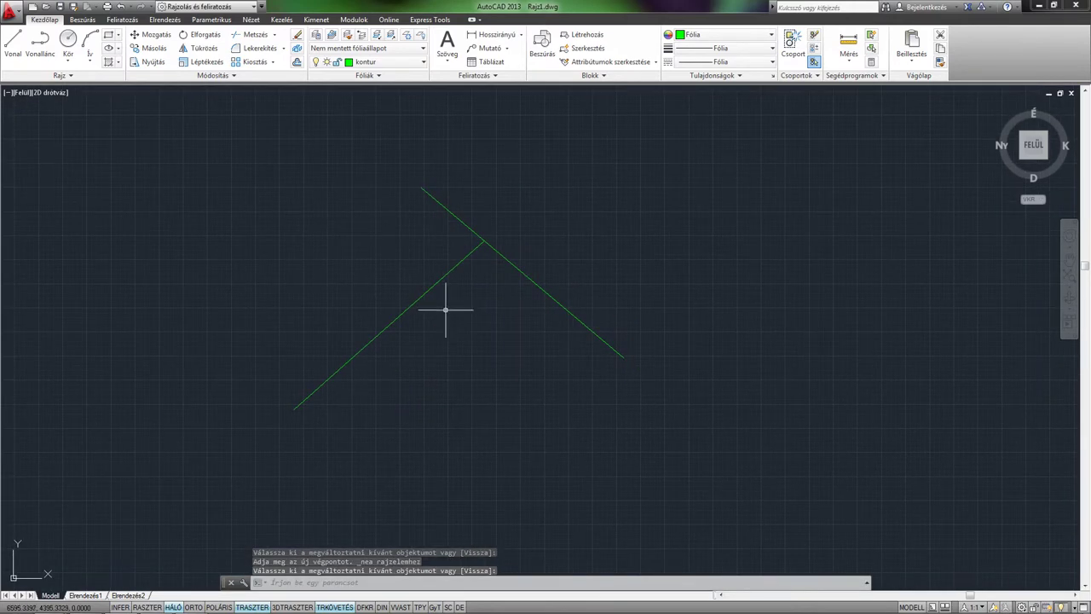
pyautogui.press('Return')
pyautogui.click(421, 295)
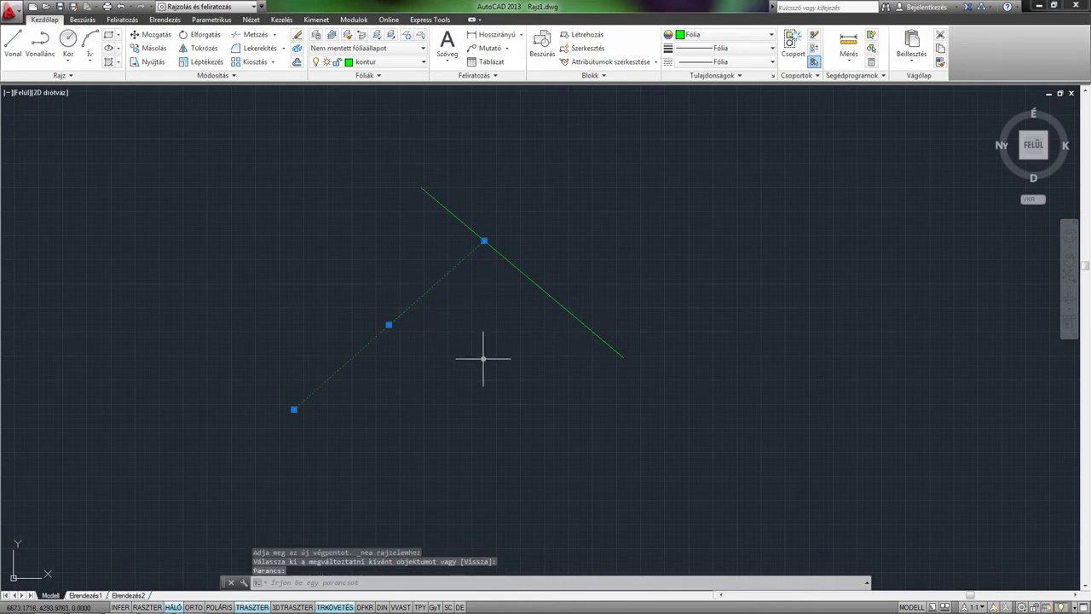
pyautogui.write('ho')
# - Shorten the lower-left line from its upper end to 80% using the százalék (Percent) option
pyautogui.press('Return')
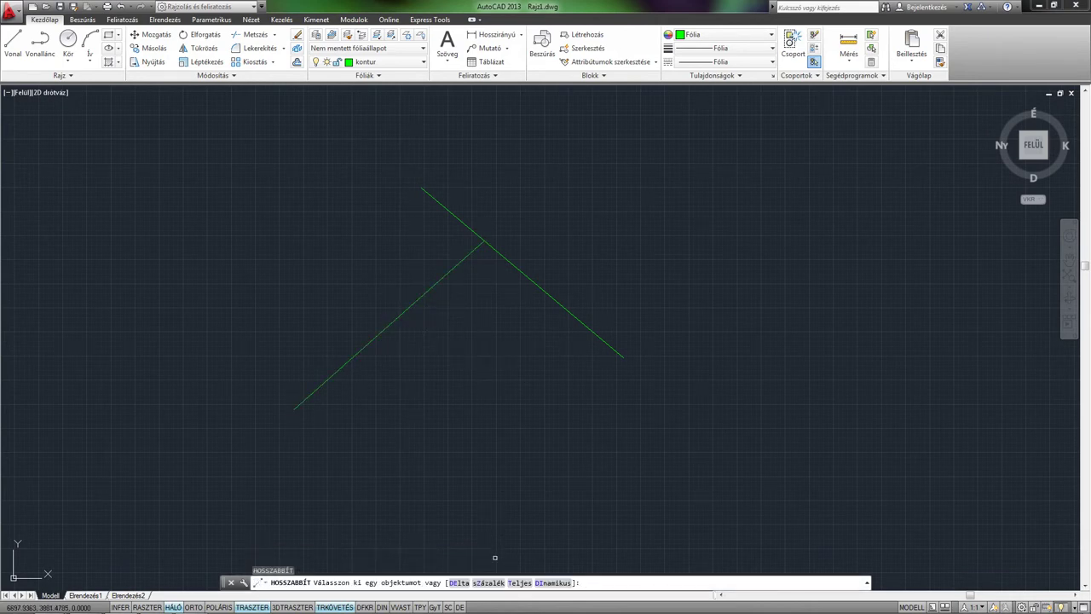
pyautogui.click(490, 583)
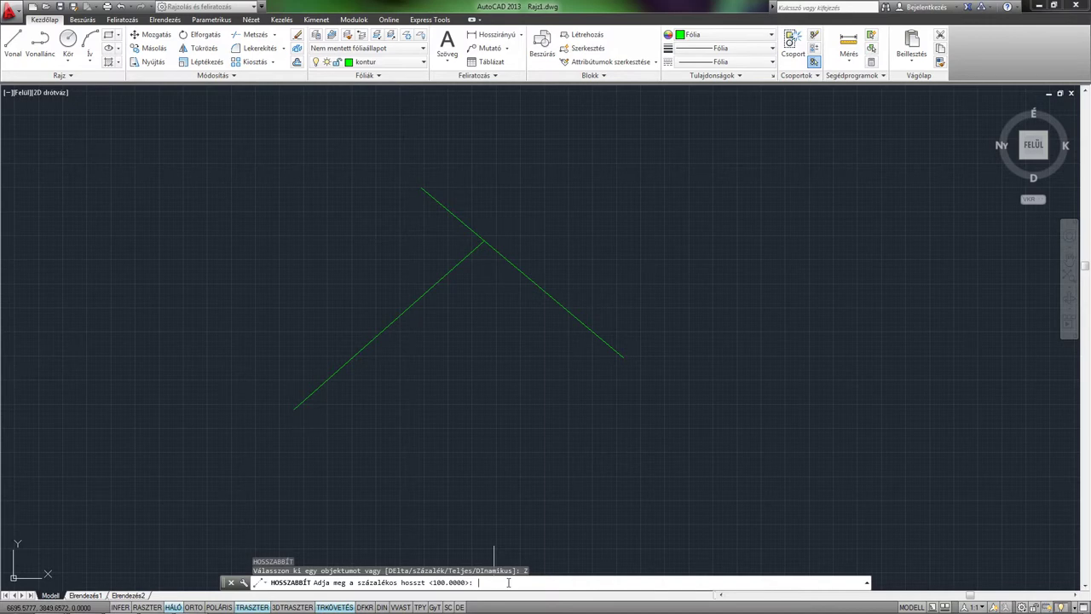
pyautogui.write('80')
pyautogui.press('Return')
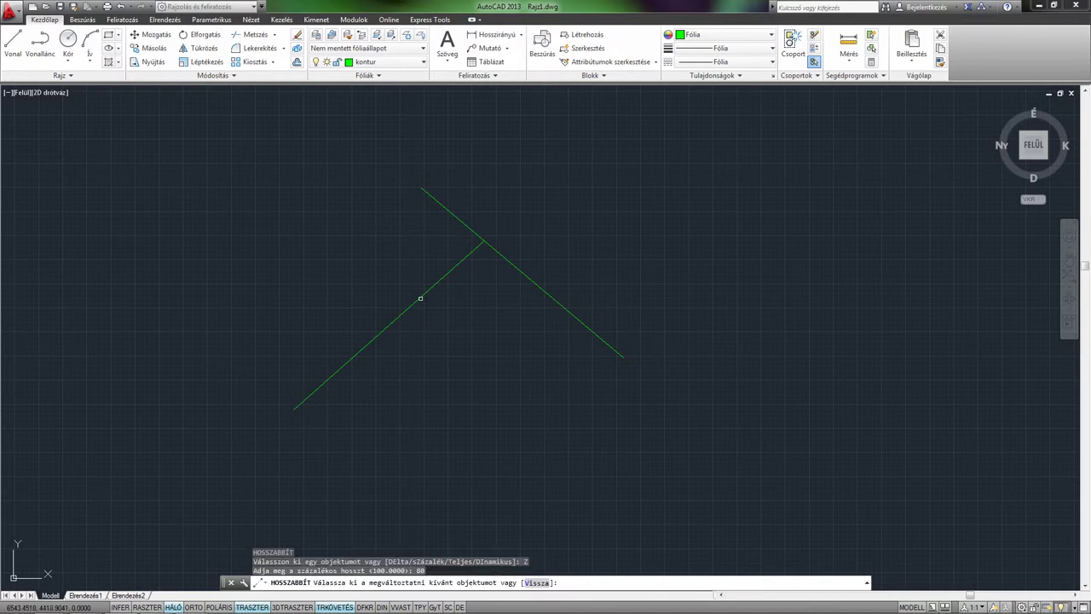
pyautogui.click(467, 257)
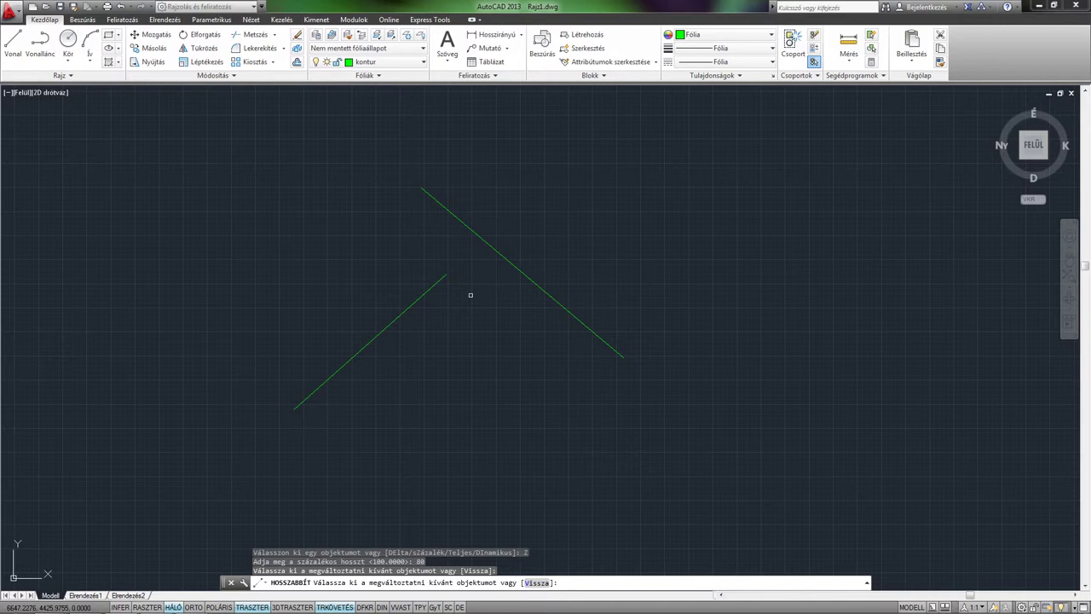
pyautogui.press('Return')
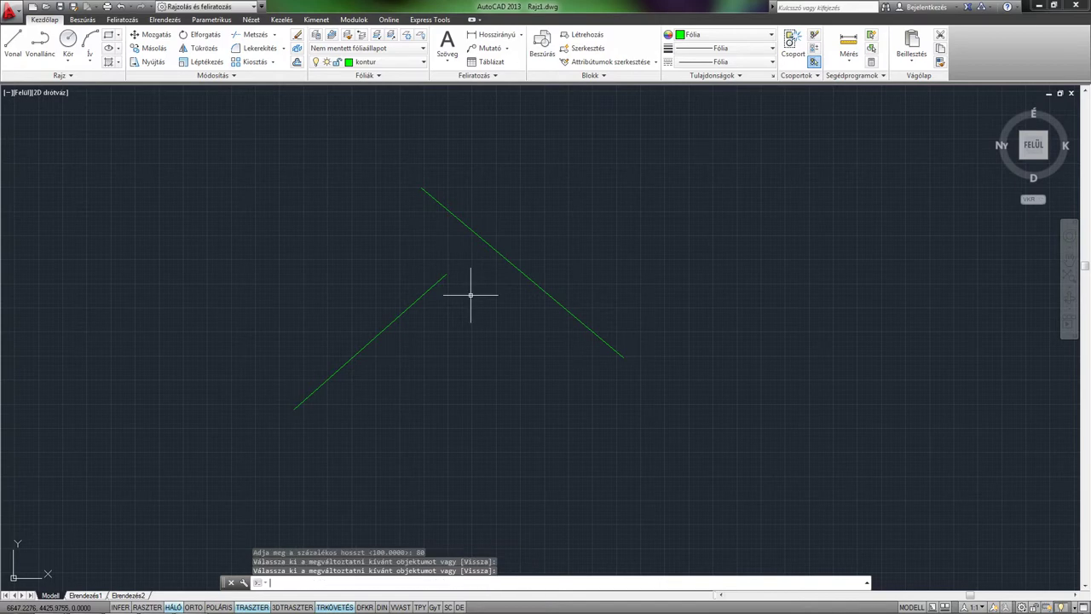